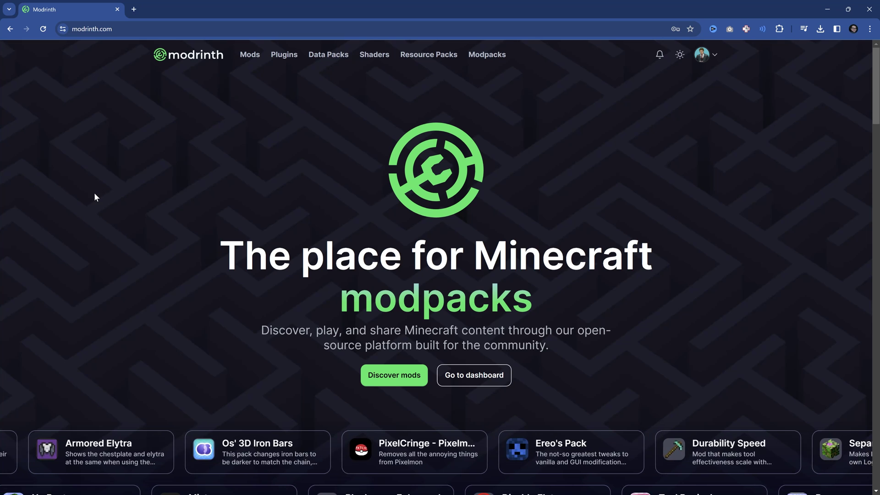
left_click_drag(508, 256, 587, 257)
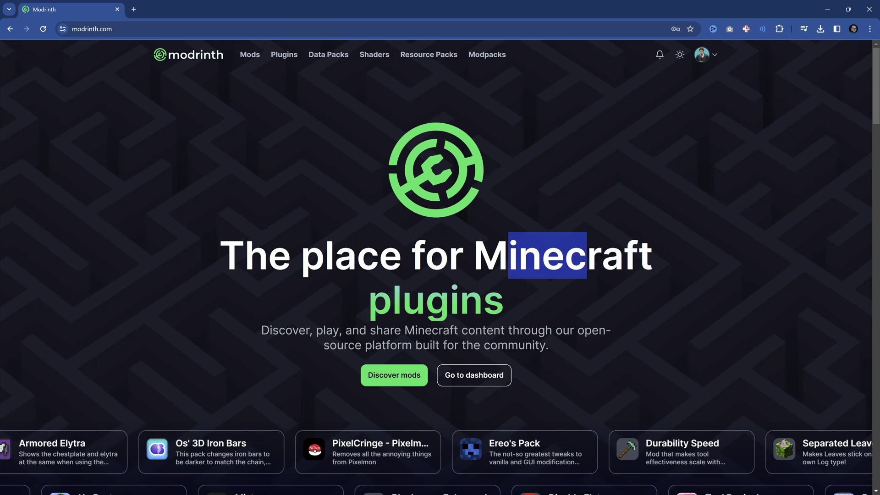
left_click(587, 256)
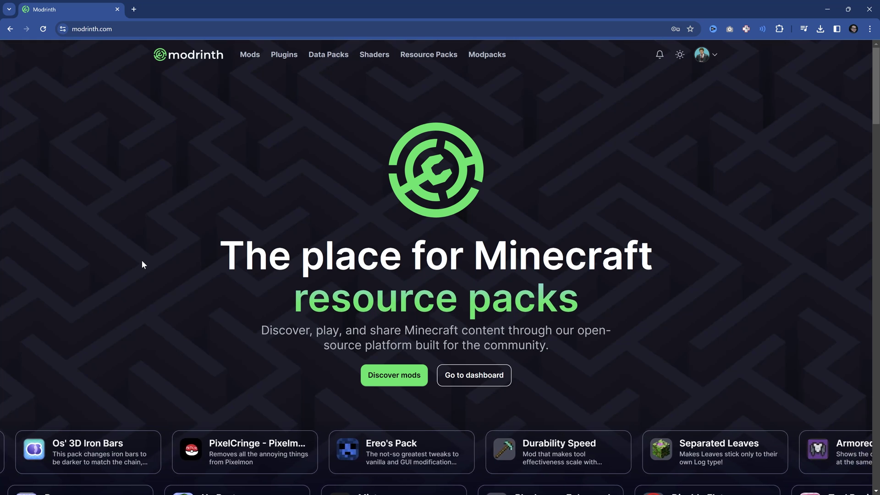
scroll(183, 229, "down", 5)
scroll(203, 309, "up", 3)
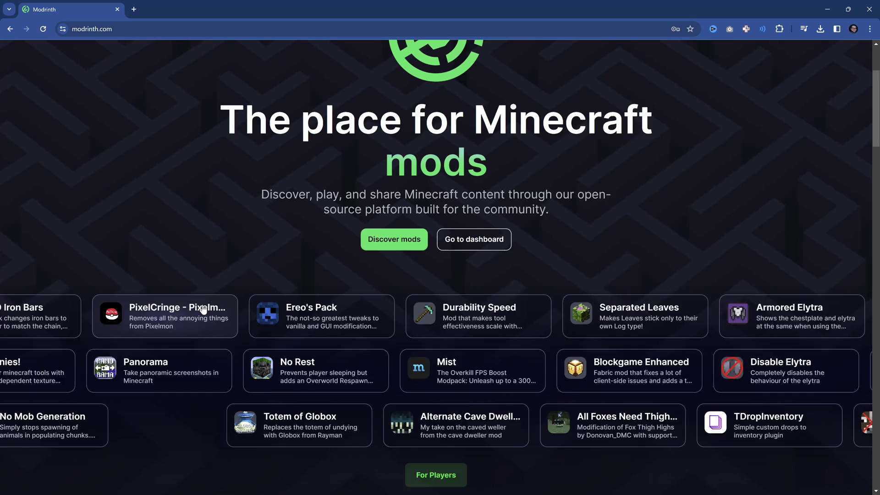
scroll(203, 309, "up", 2)
- Open the mods catalogue from the home page and look through the listed mods and filters
left_click(399, 376)
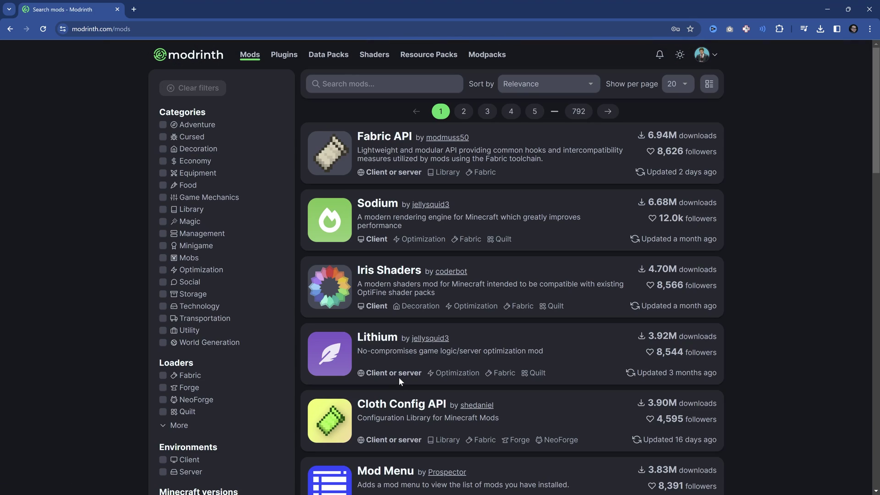
scroll(355, 306, "down", 10)
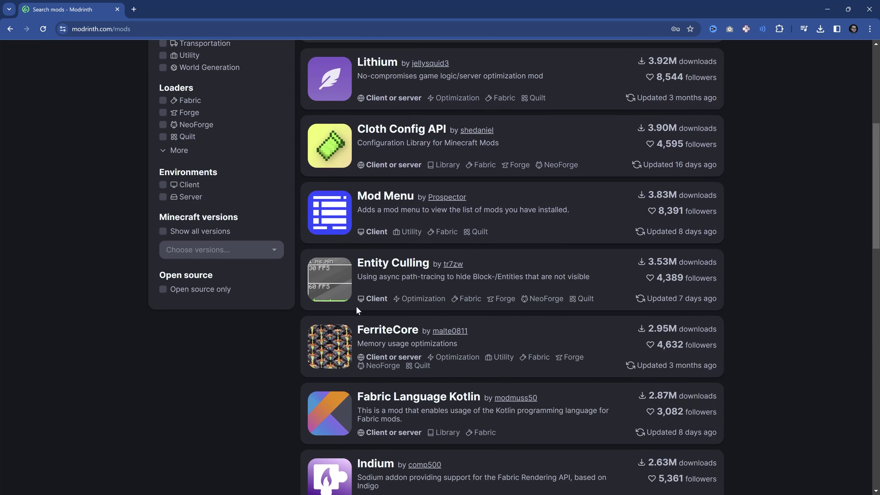
scroll(338, 451, "up", 10)
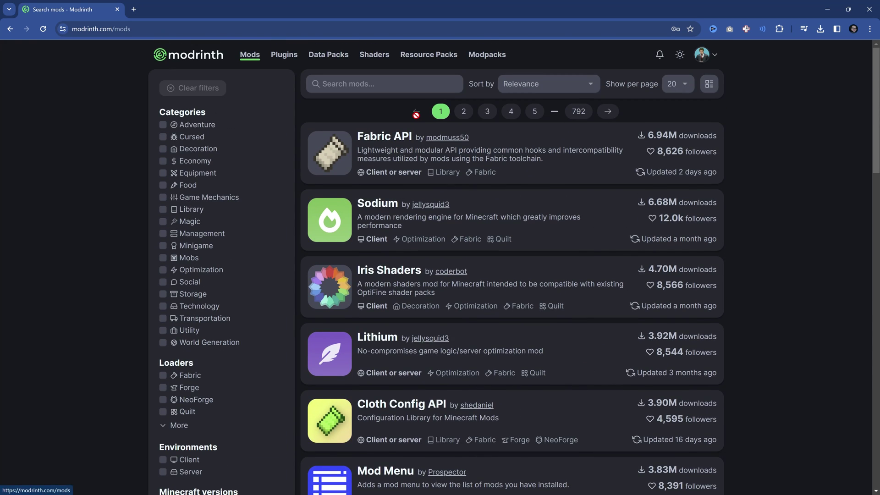
- Open Iris Shaders and download the Iris 1.6.17 release for Minecraft 1.20.1 from its versions
left_click(383, 274)
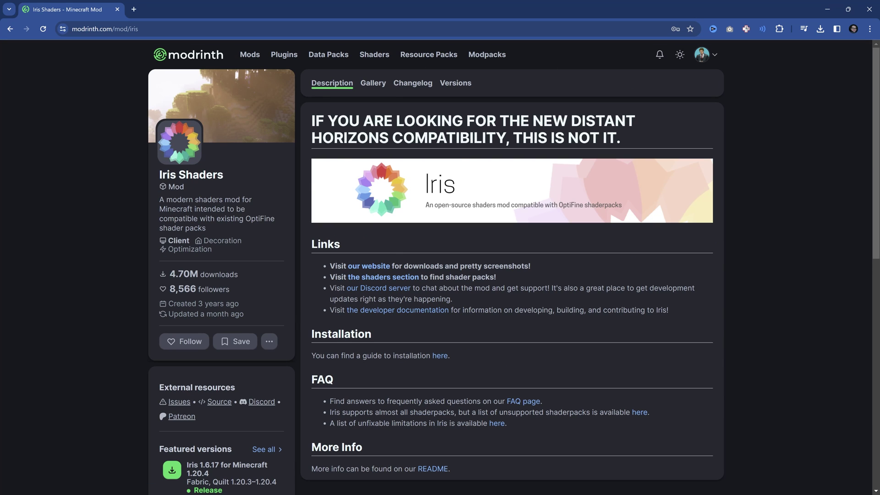
scroll(183, 330, "down", 3)
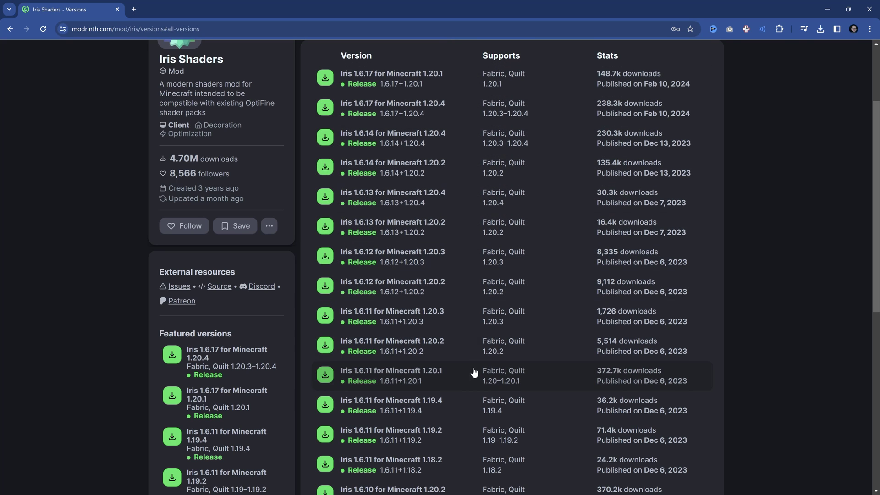
left_click(452, 83)
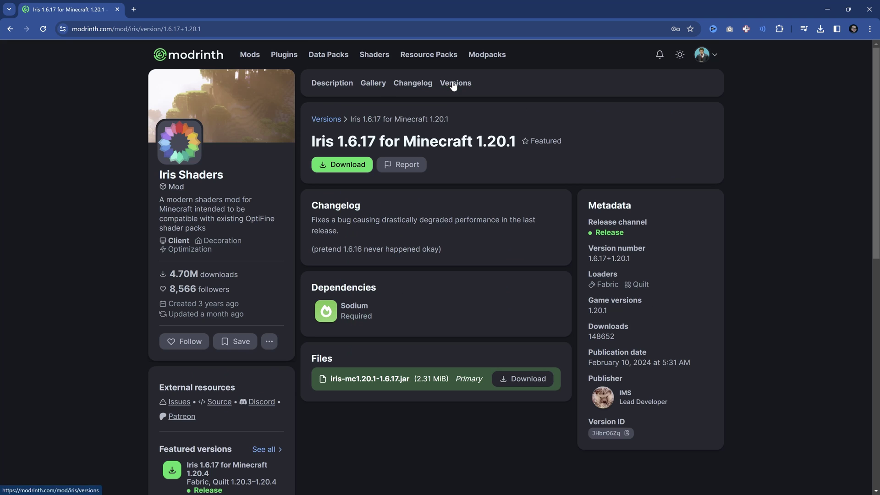
left_click(347, 167)
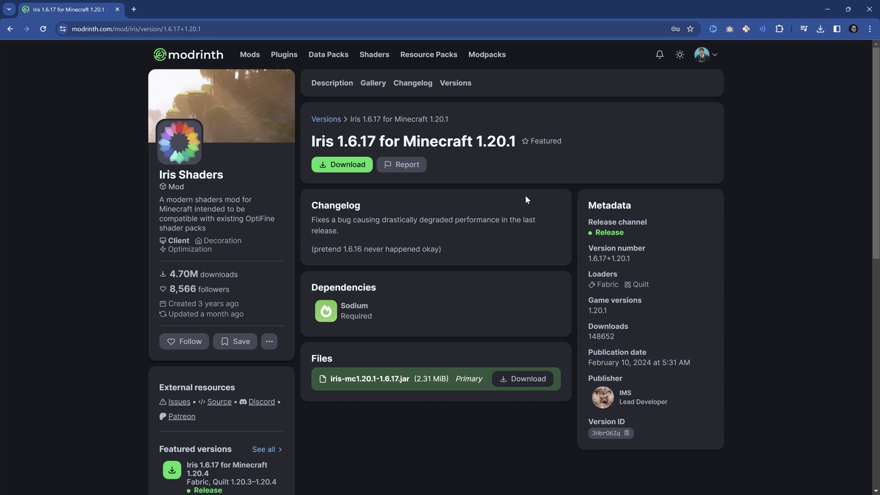
scroll(201, 306, "down", 4)
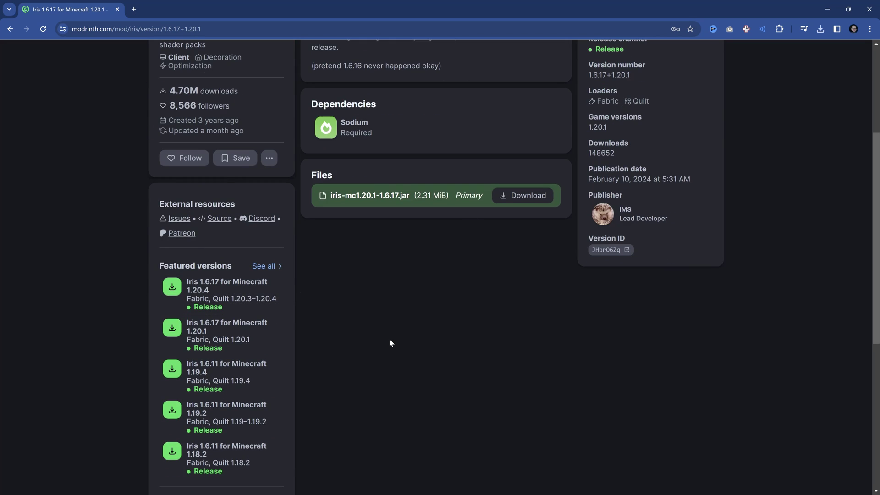
scroll(389, 343, "up", 4)
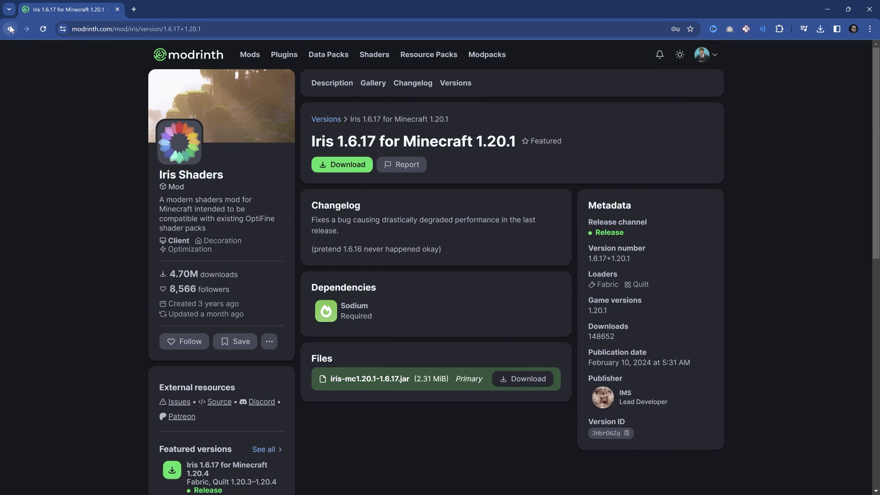
- Return to the mods list, switch to the modpacks catalogue and look through the available modpacks
left_click(10, 28)
left_click(10, 29)
left_click(10, 29)
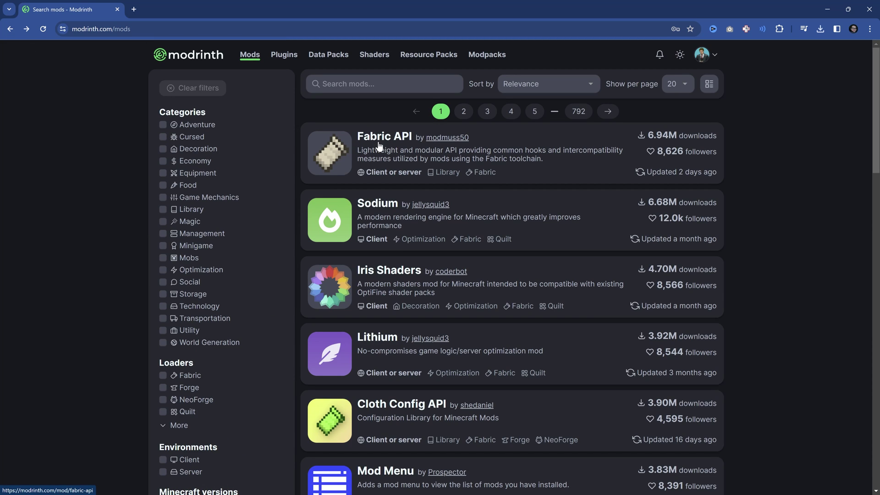
left_click(486, 60)
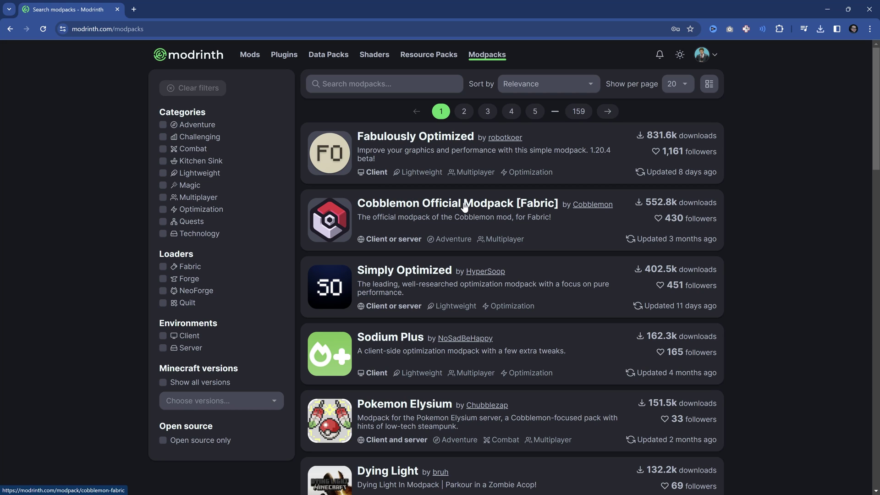
scroll(462, 207, "down", 8)
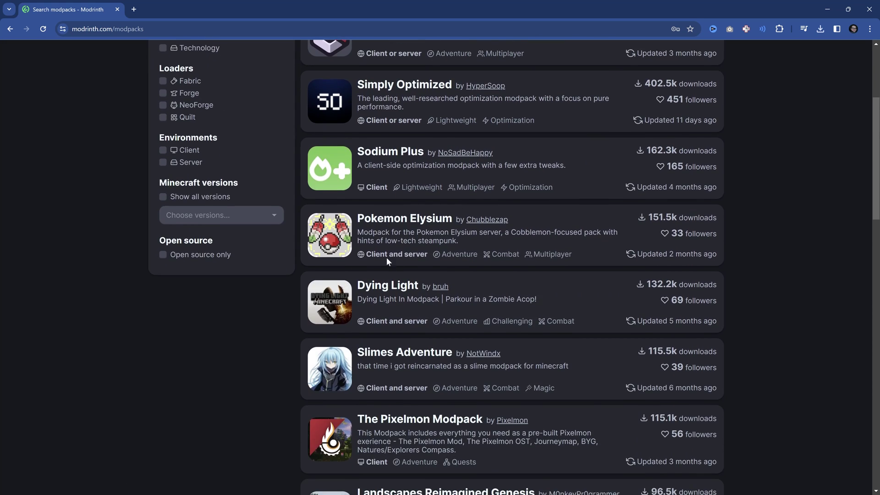
scroll(404, 76, "down", 7)
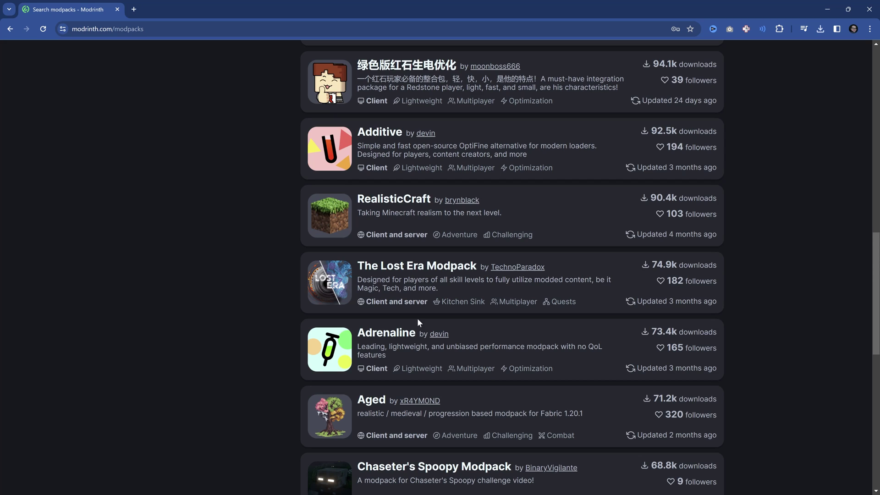
scroll(418, 322, "down", 5)
scroll(370, 369, "up", 20)
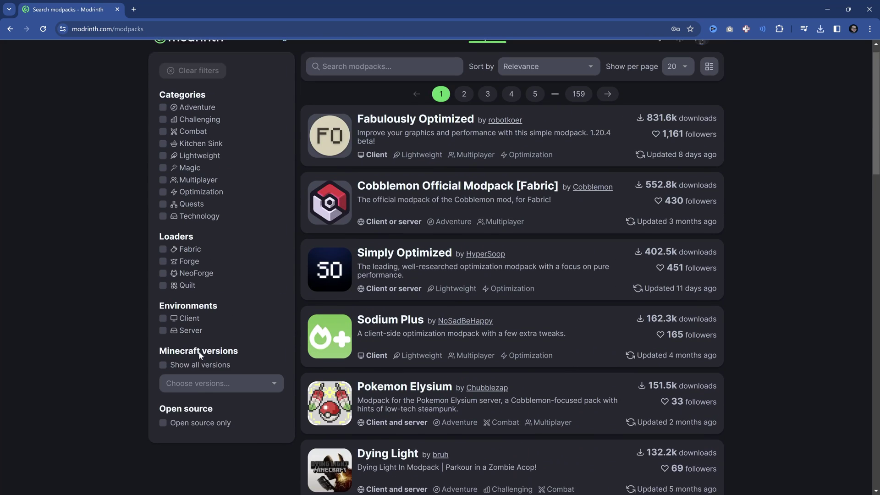
- Open the Cobblemon Official Modpack [Fabric] page and follow its notice to the Modrinth App download page
left_click(395, 205)
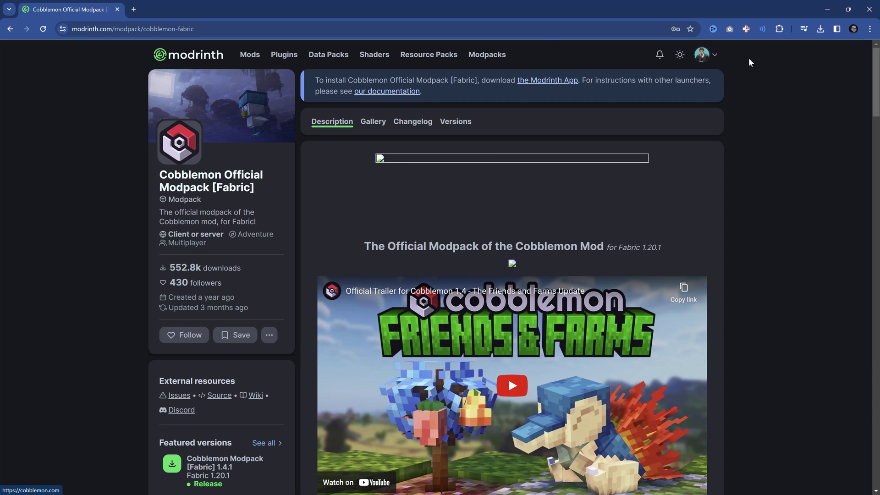
left_click_drag(315, 80, 579, 81)
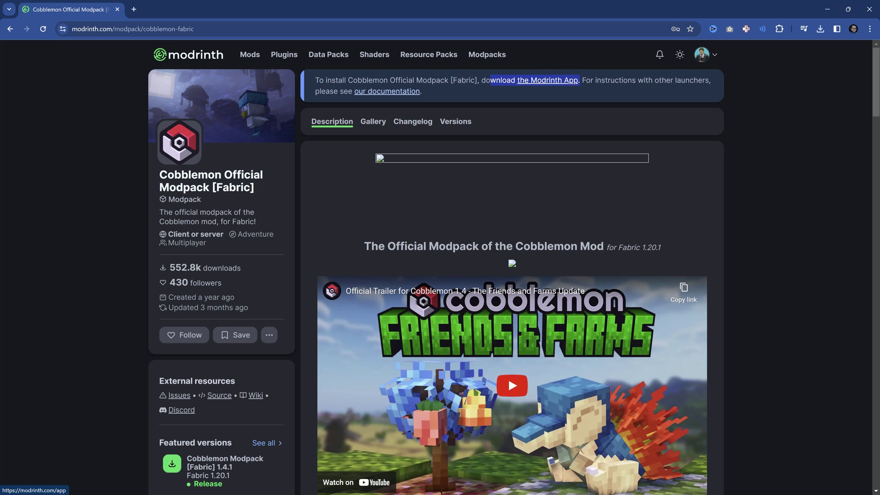
left_click(553, 81)
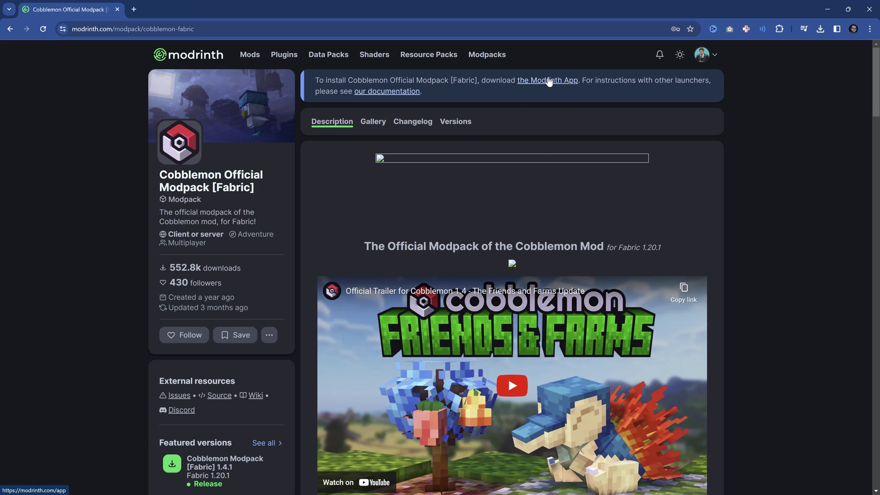
left_click(549, 81)
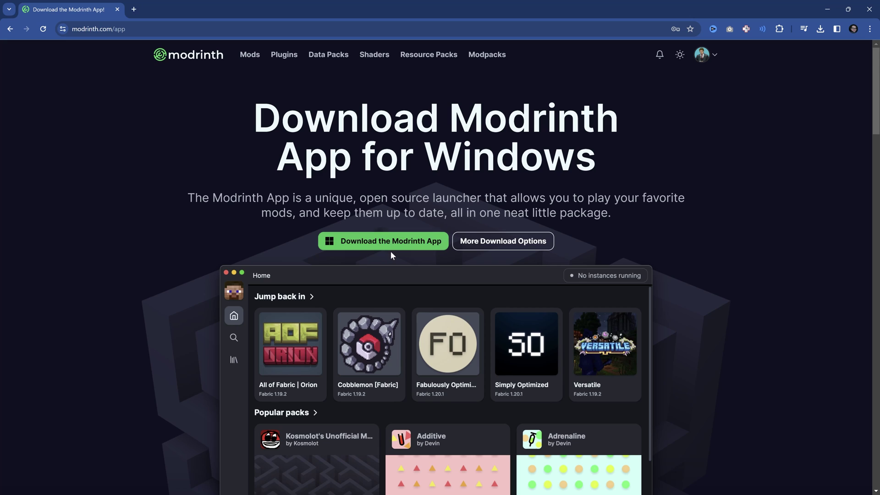
- Show the download options for all platforms, download the Windows beta of the Modrinth App and open its installer
left_click(504, 242)
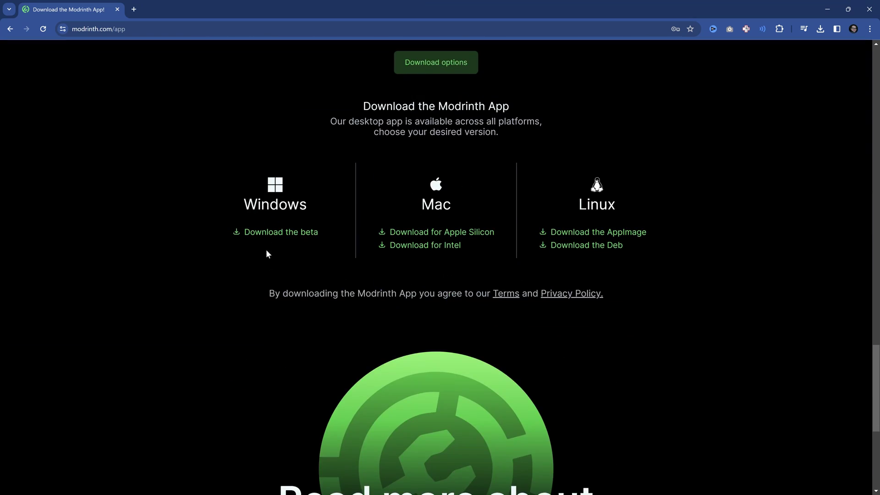
double_click(275, 204)
double_click(436, 204)
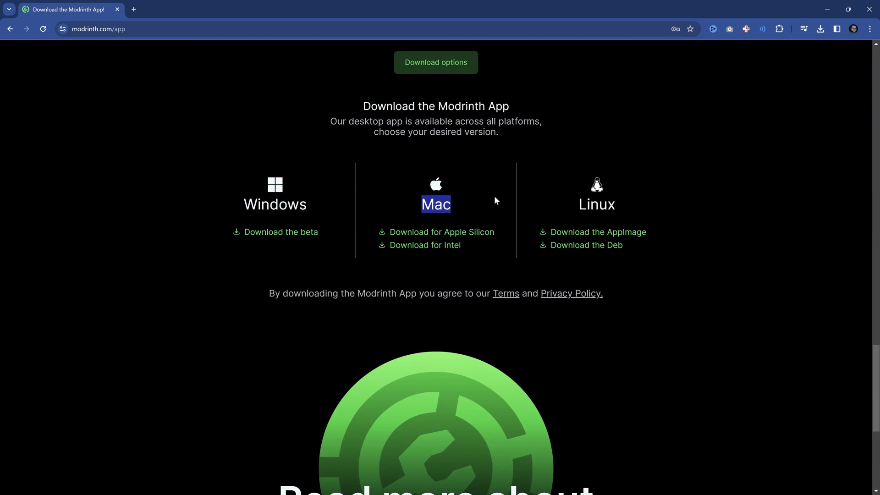
double_click(578, 201)
left_click(644, 176)
left_click_drag(205, 207, 322, 212)
left_click(276, 236)
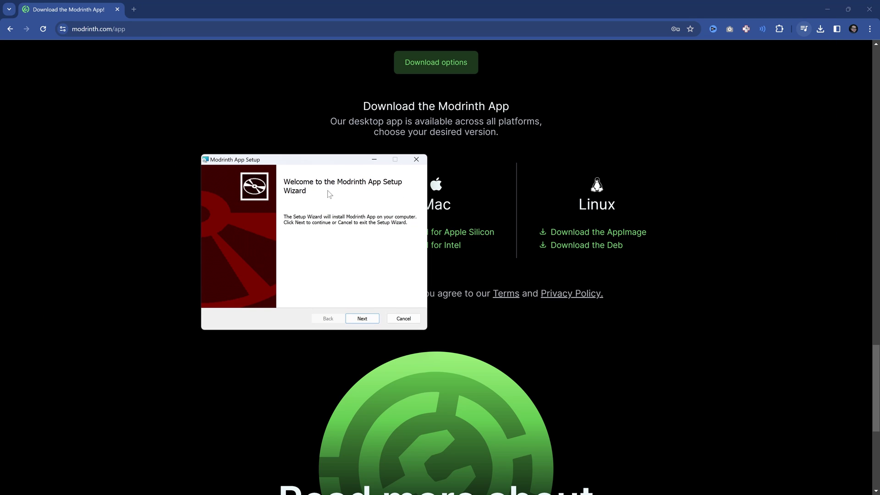
- Install the Modrinth App in the default folder C:\Program Files\Modrinth App\ and finish the setup wizard
left_click(363, 319)
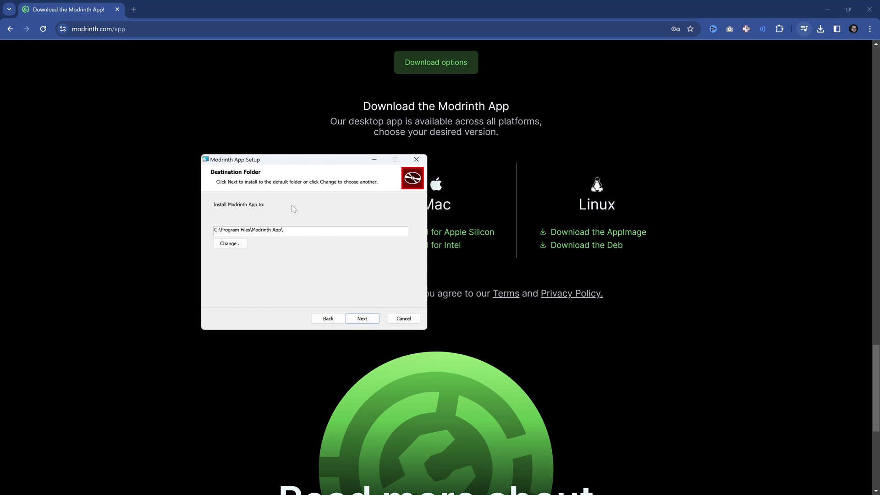
left_click(362, 318)
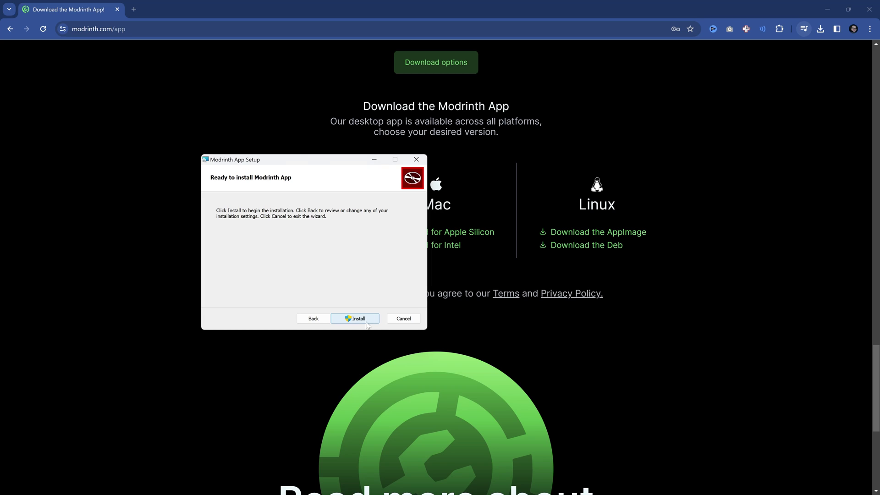
left_click(360, 317)
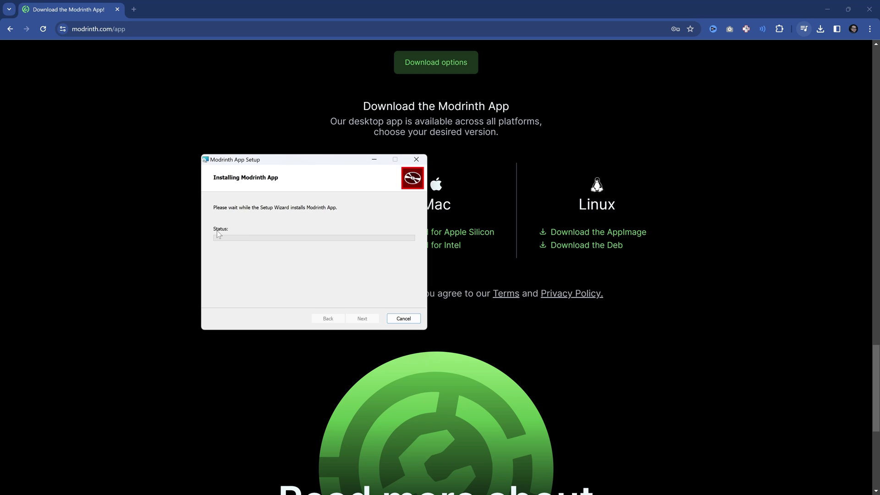
left_click(365, 319)
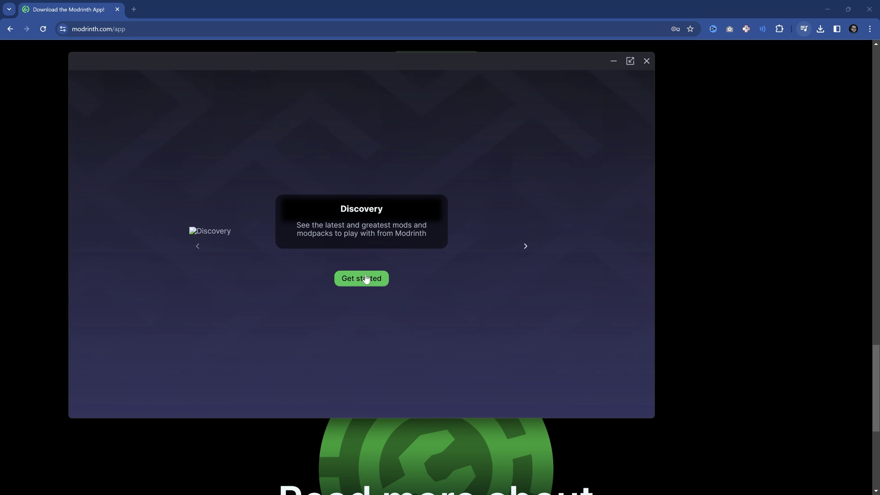
- Start the Modrinth App's first-run setup, skipping the Minecraft sign-in and the Modrinth login
left_click(366, 278)
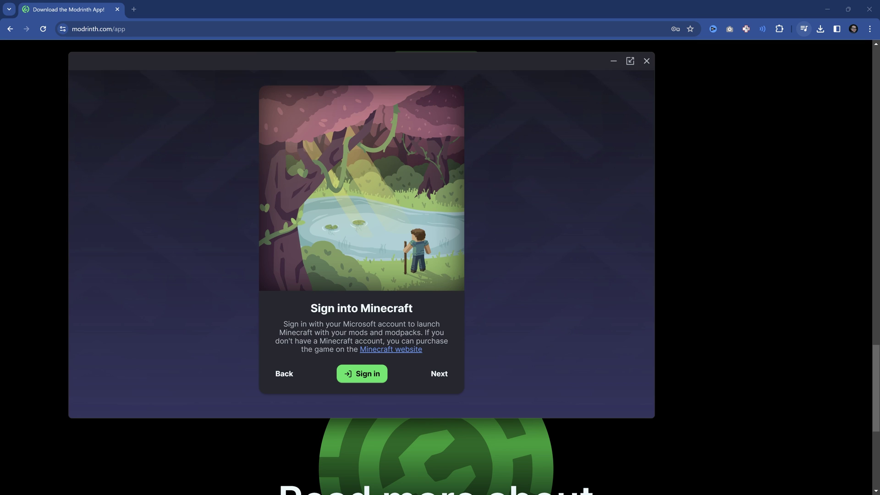
left_click_drag(312, 308, 464, 306)
left_click(439, 375)
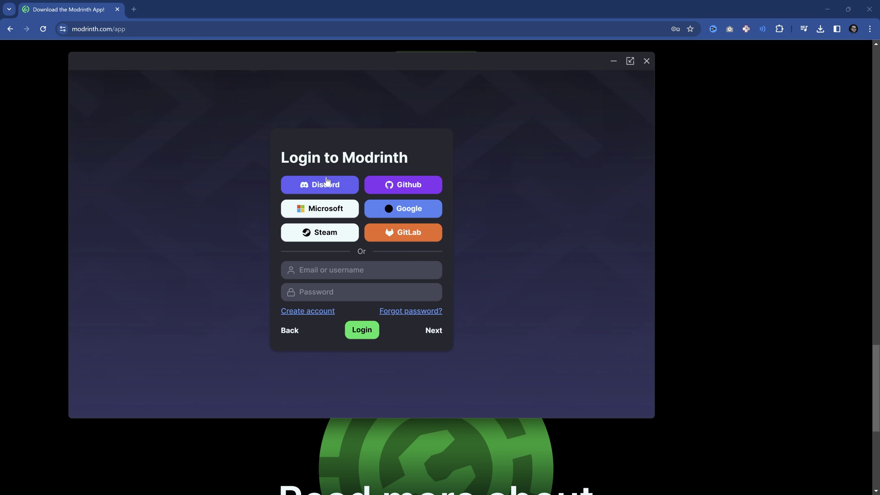
left_click(434, 332)
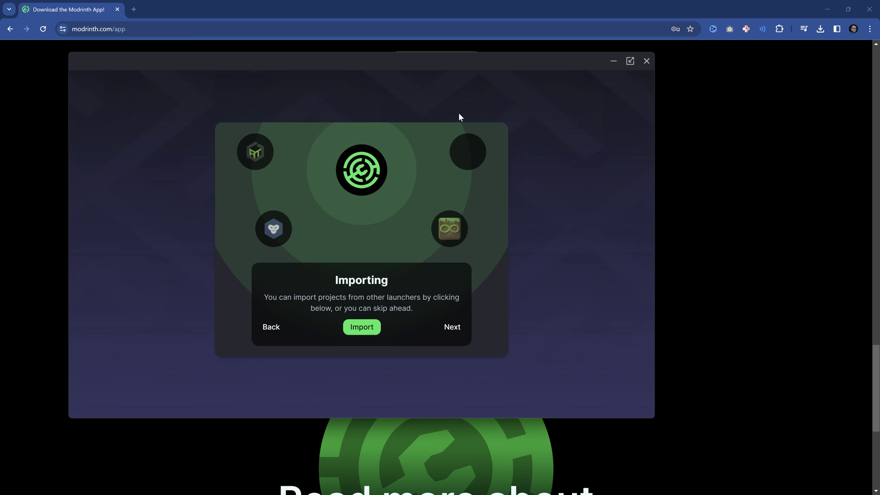
- Skip importing projects from other launchers and advance the app guide to its Home page explanation
left_click_drag(413, 308, 265, 297)
triple_click(414, 312)
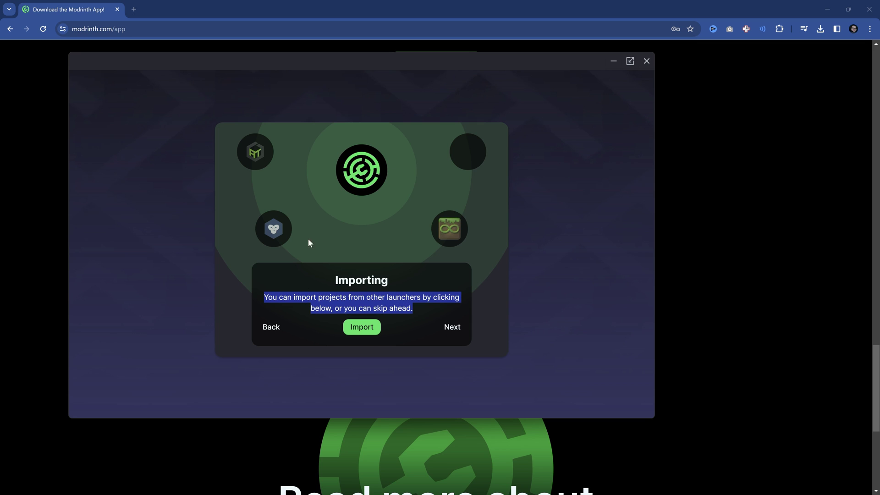
left_click(409, 203)
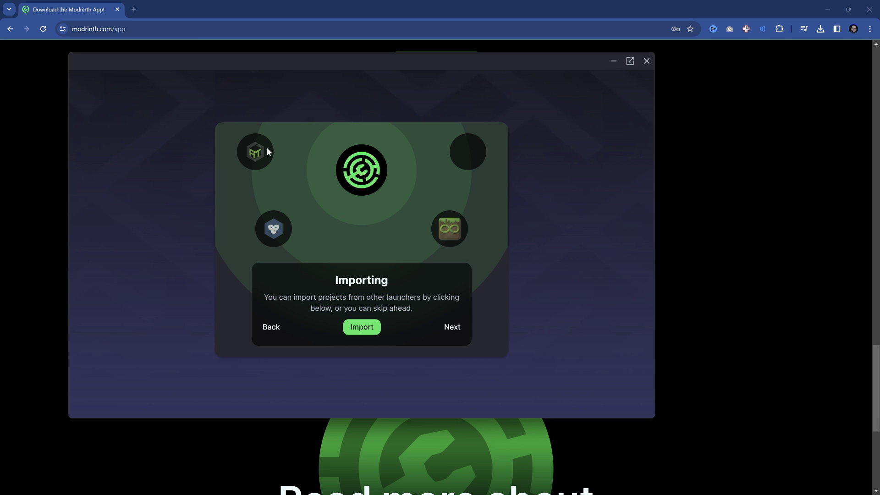
left_click(452, 326)
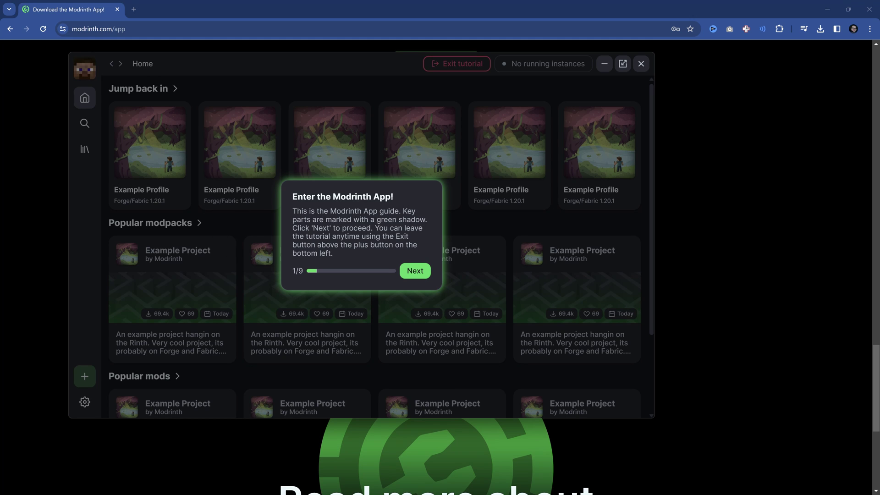
left_click(412, 272)
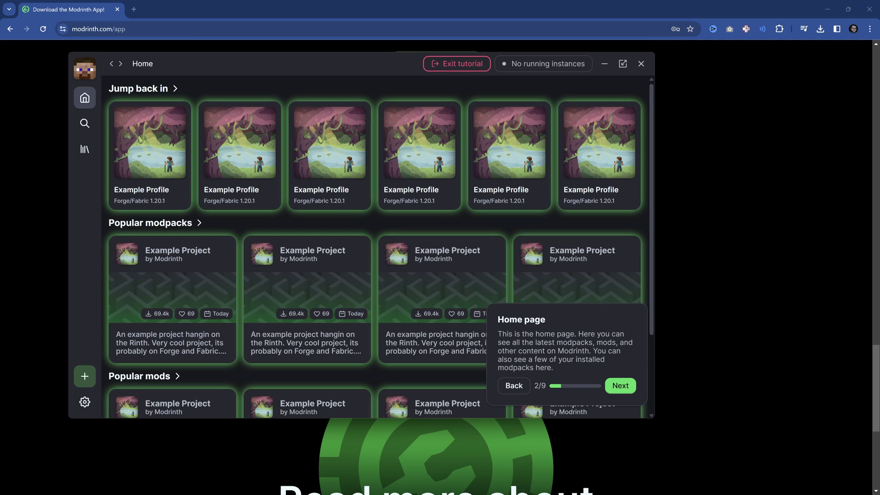
- Advance through the remaining app guide pages, from signing in to settings, and finish the tutorial
left_click(620, 385)
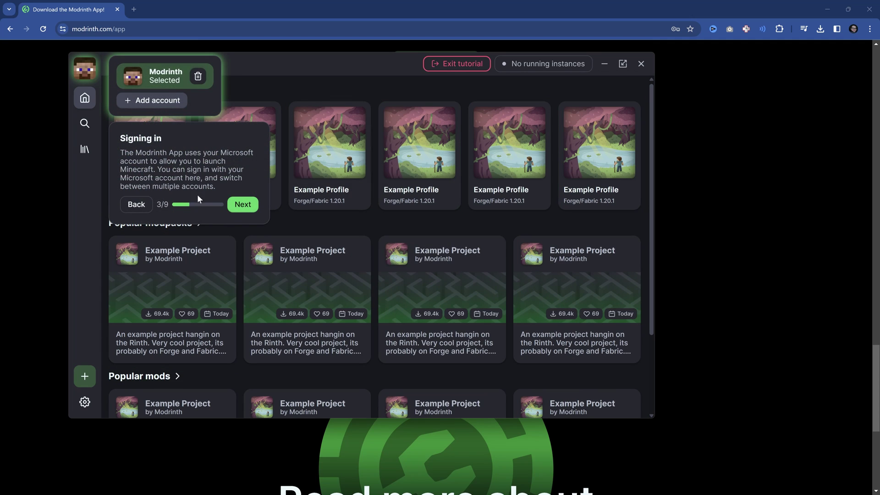
left_click(242, 204)
left_click(620, 439)
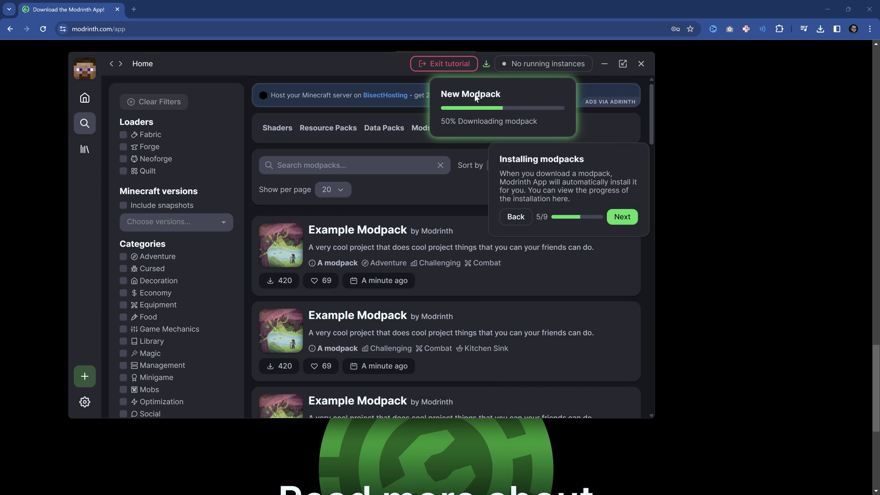
left_click(622, 217)
left_click(623, 388)
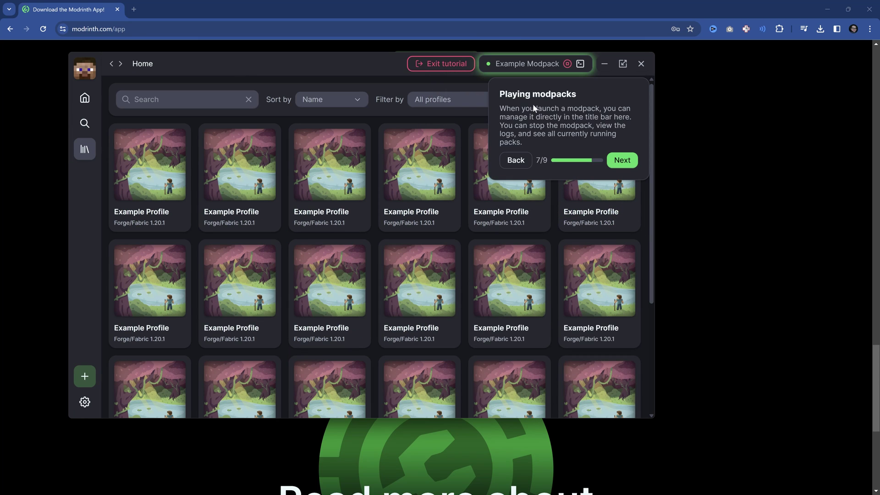
left_click(622, 160)
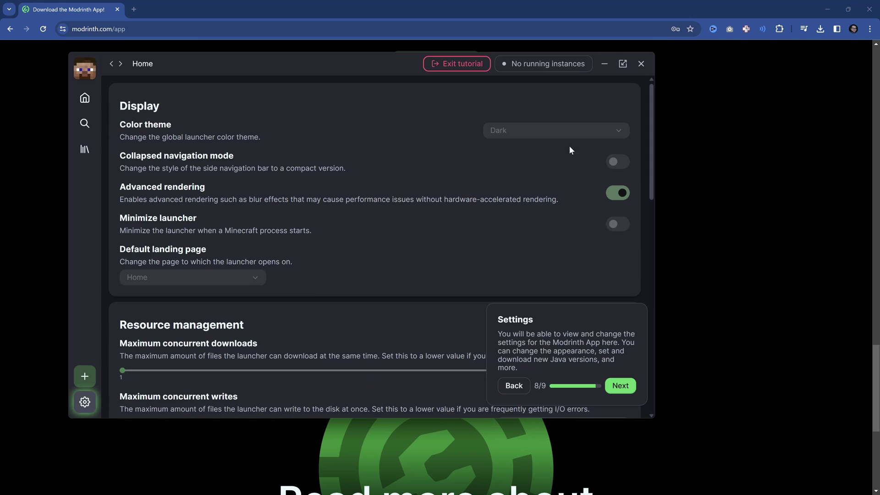
left_click(633, 383)
left_click(413, 253)
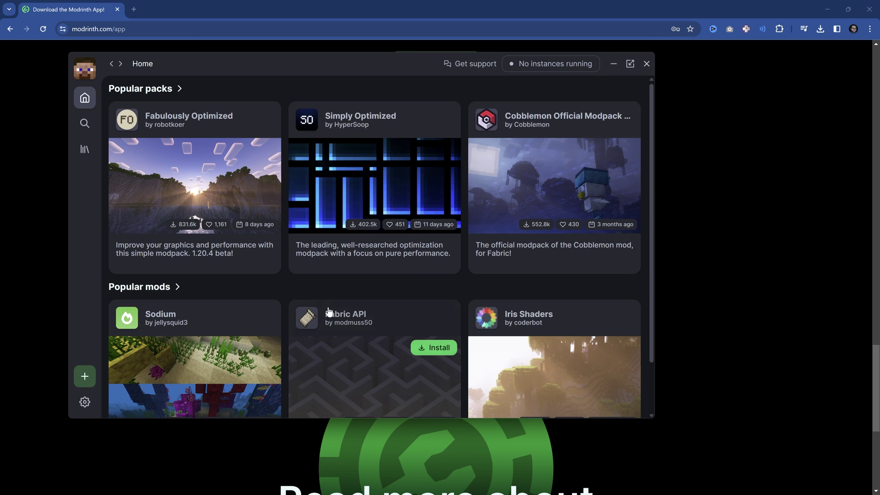
- Browse the popular modpacks, open Cobblemon Official Modpack [Fabric] and install it
mouse_move(238, 131)
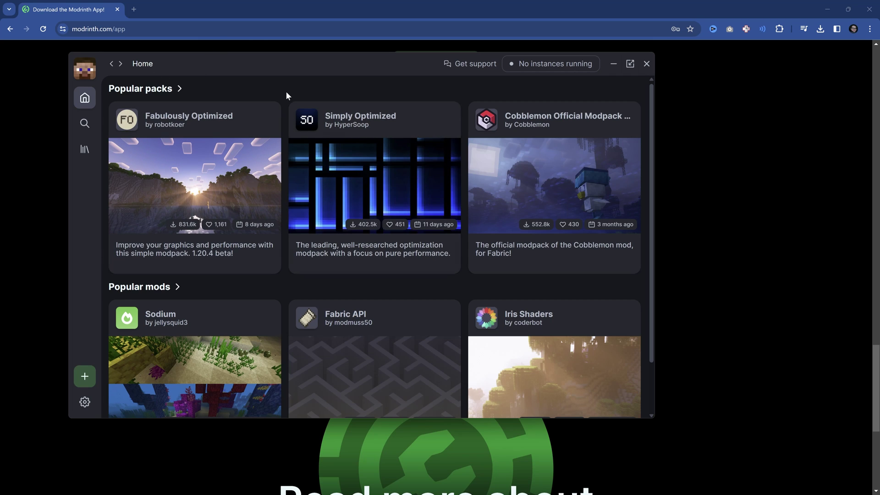
left_click(146, 89)
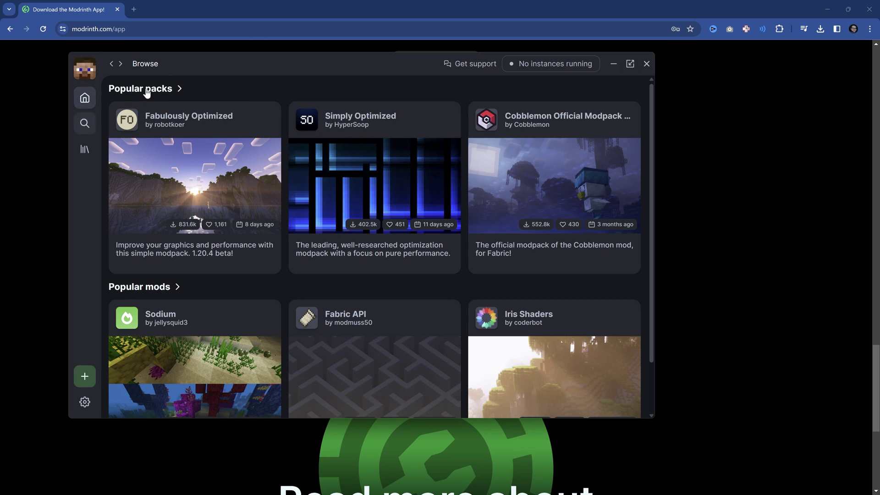
scroll(287, 177, "down", 10)
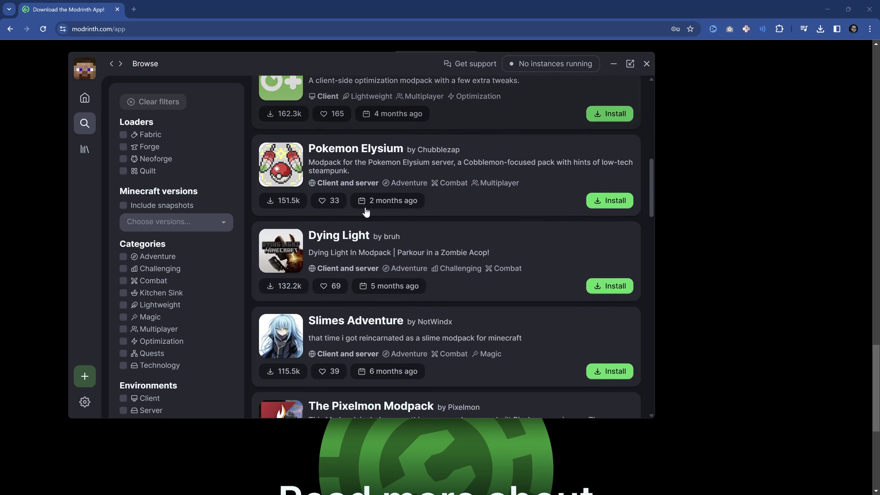
scroll(477, 260, "down", 8)
scroll(372, 291, "up", 14)
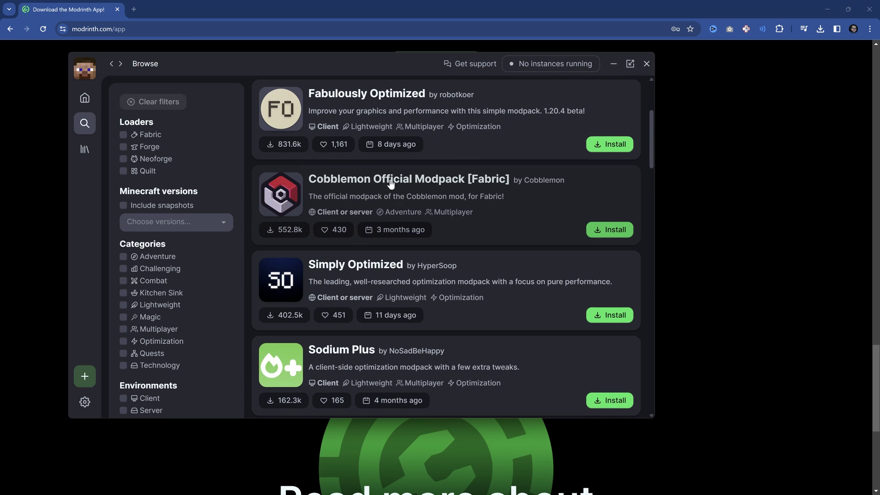
left_click(414, 195)
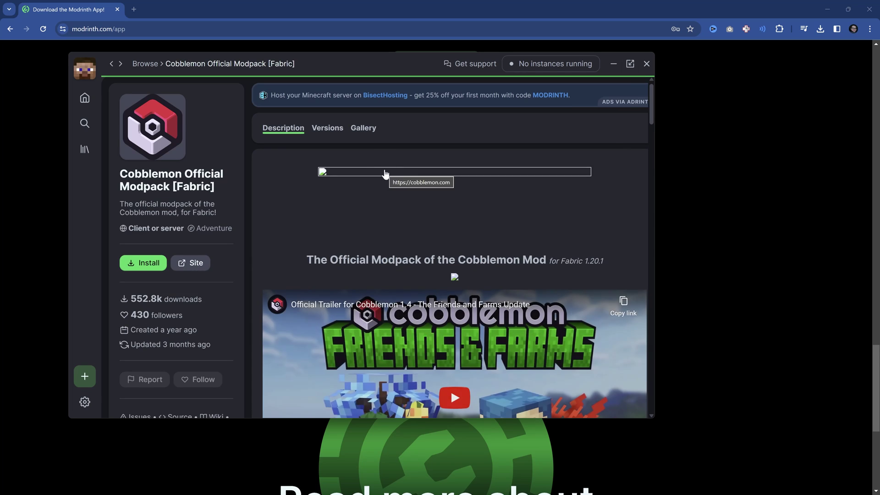
left_click(143, 263)
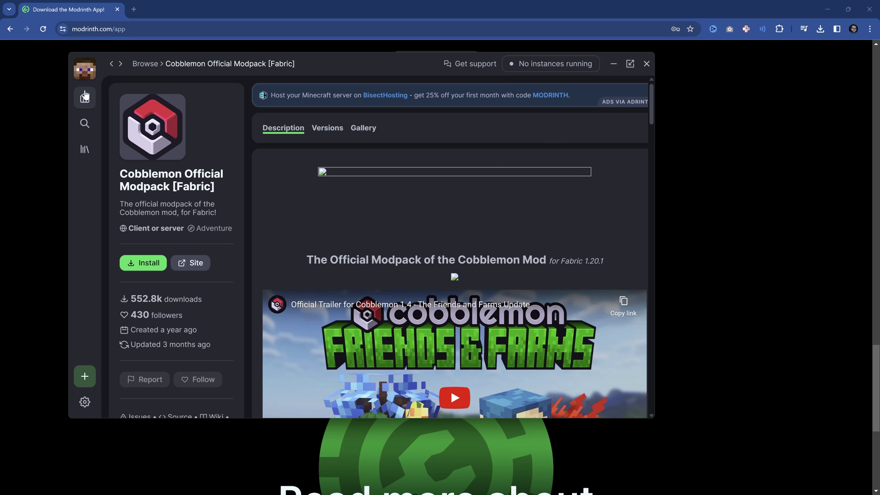
- Open the installed Cobblemon modpack from the library, look through its mod list and try to launch it
left_click(84, 150)
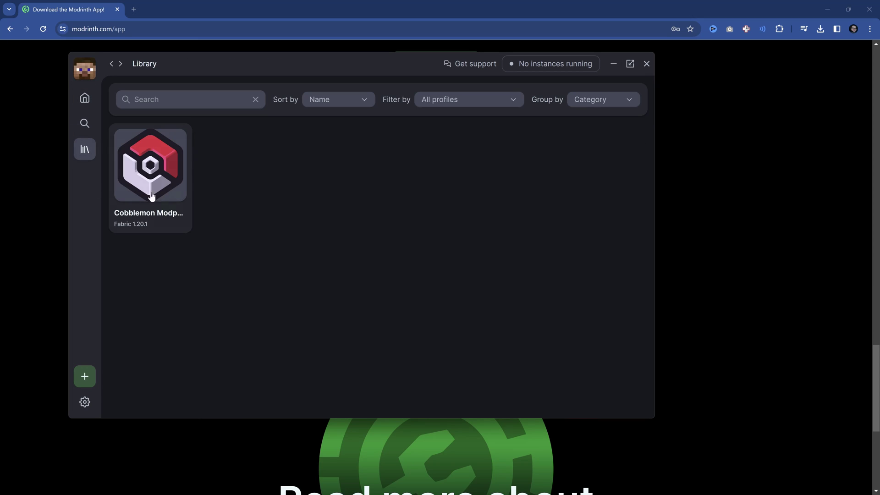
mouse_move(150, 196)
left_click(142, 174)
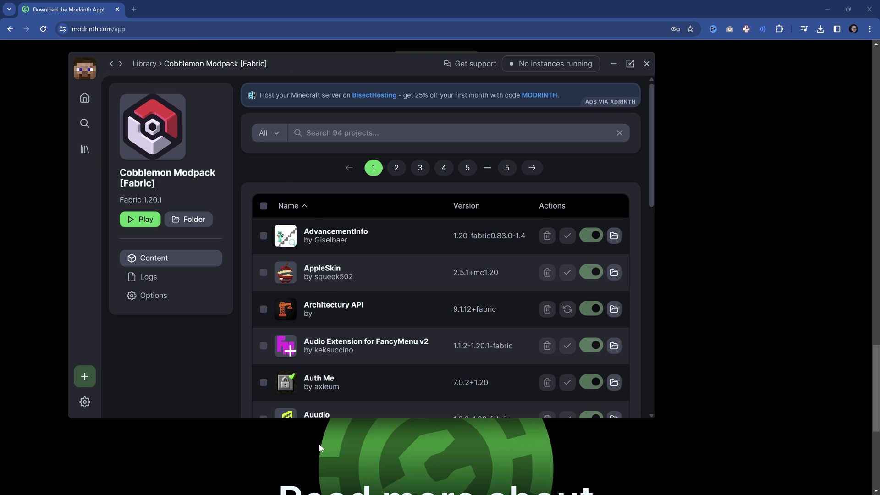
scroll(397, 351, "down", 8)
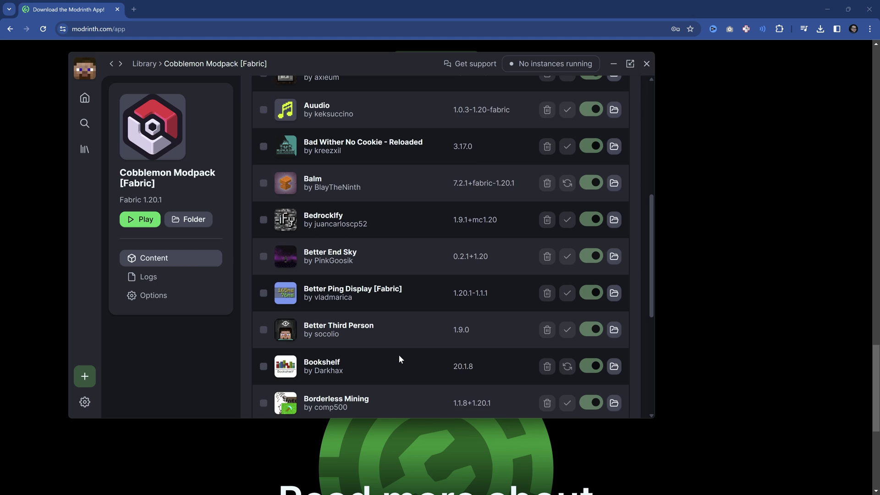
scroll(397, 353, "up", 8)
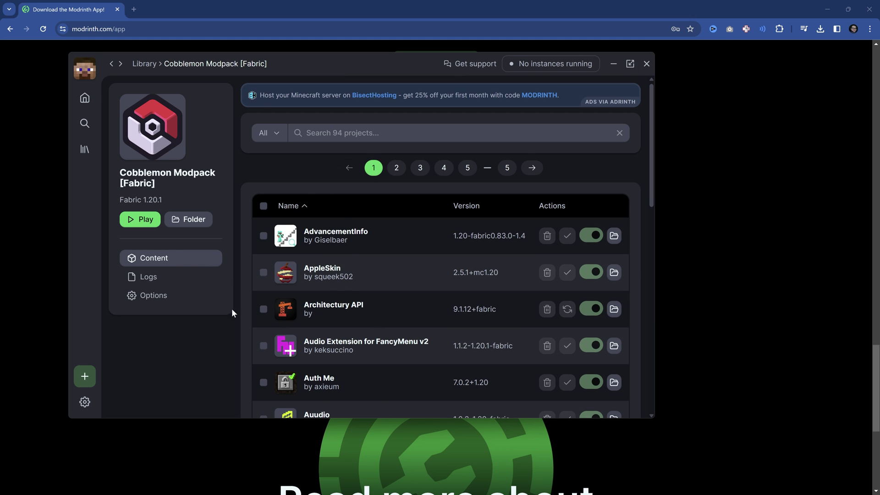
left_click(140, 219)
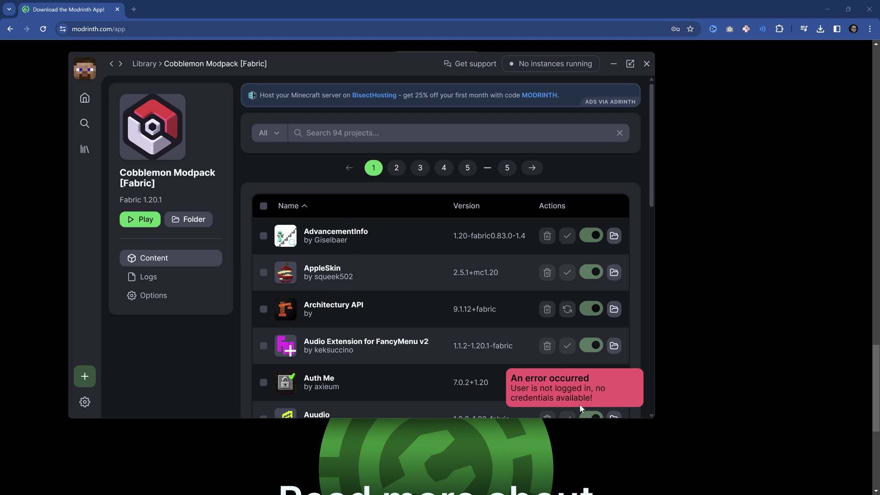
left_click_drag(591, 397, 510, 386)
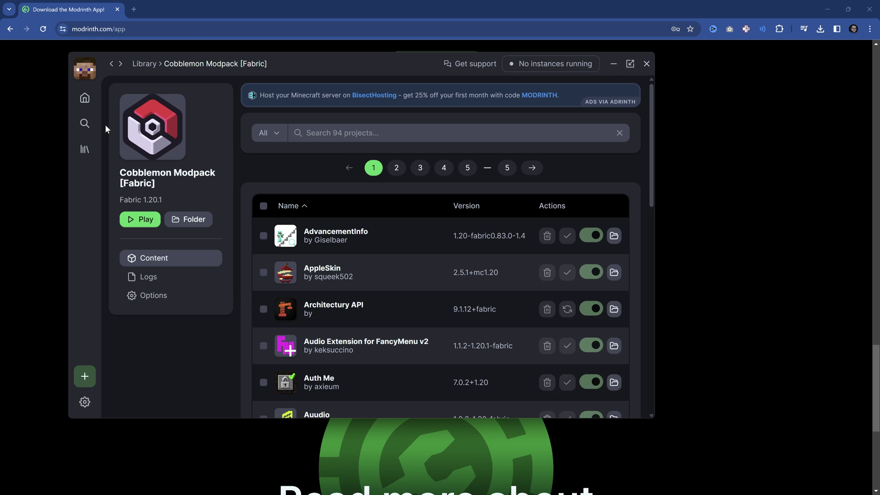
- Start the Minecraft account sign-in and submit the app's sign-in code on Microsoft's website in the browser
left_click(84, 69)
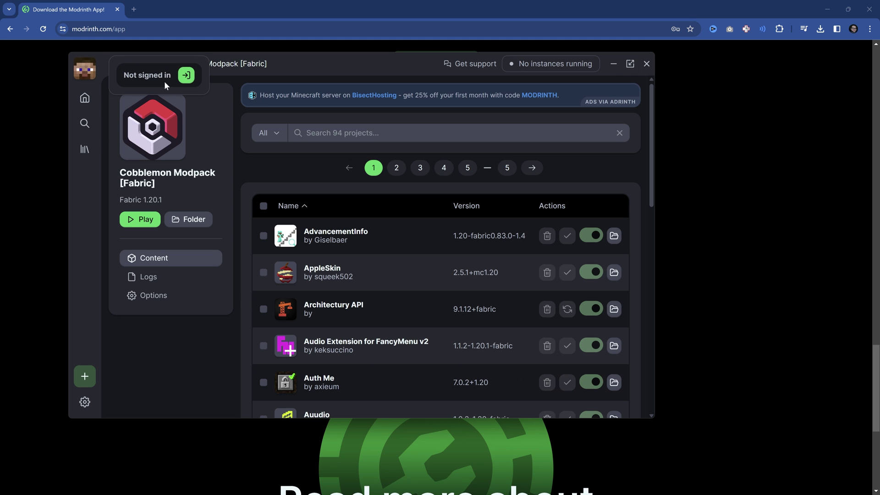
left_click(186, 75)
key("alt+Tab")
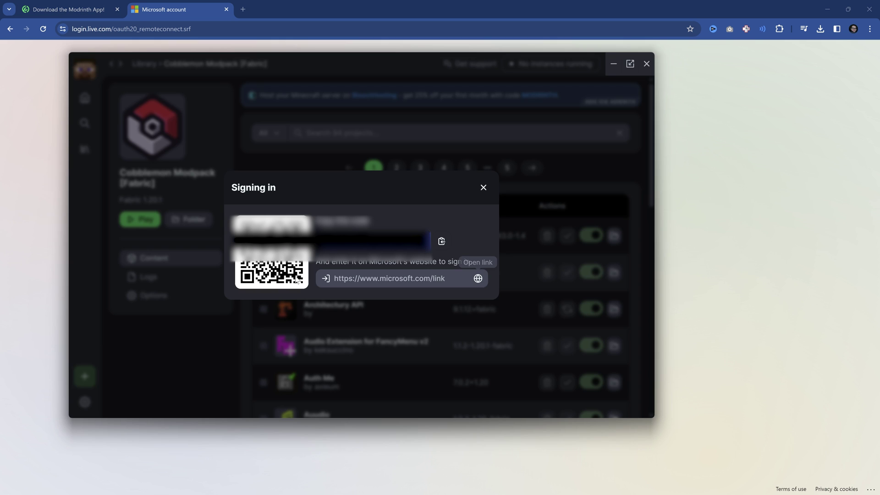
left_click(347, 4)
left_click(494, 316)
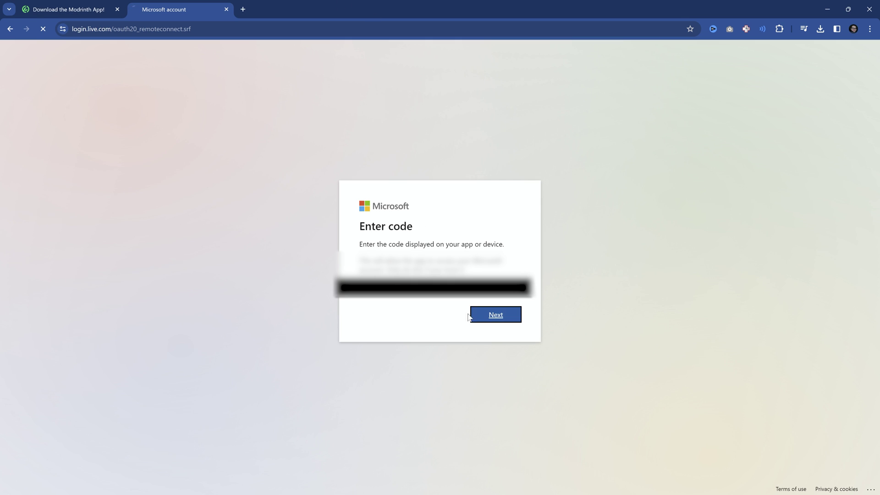
- Sign in with the Microsoft account password and authenticator code, and grant the Modrinth App the requested permissions
left_click(501, 305)
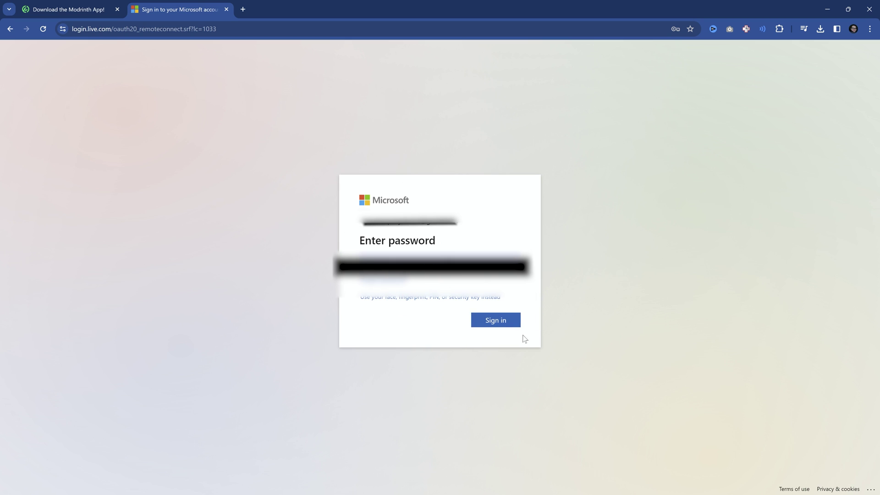
left_click(503, 322)
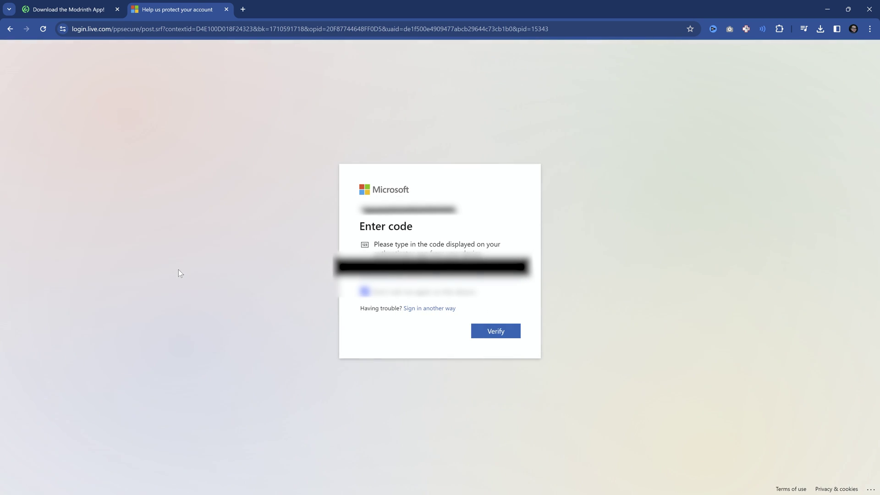
key("Return")
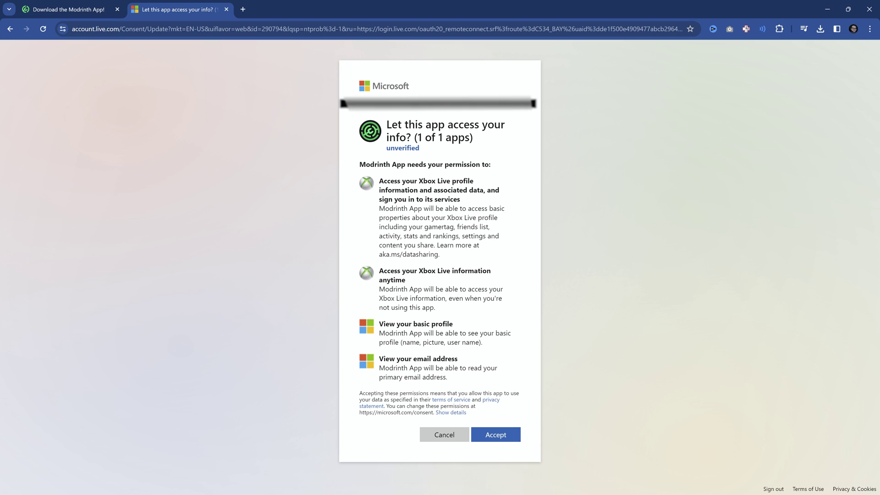
left_click(507, 435)
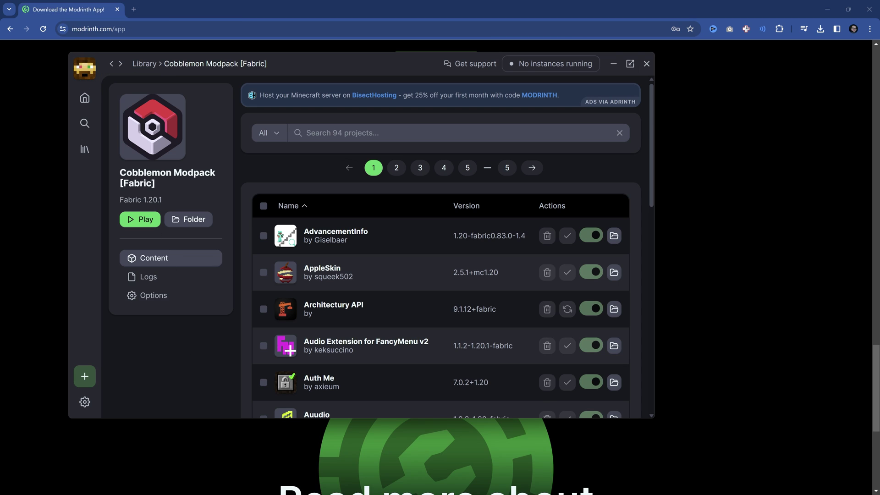
- Launch the Cobblemon modpack and check the Video Settings in the game's options
left_click(145, 220)
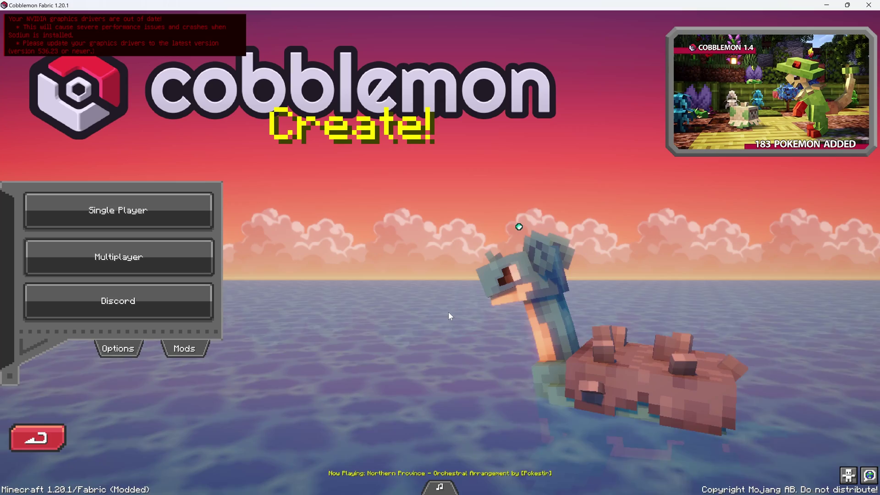
left_click(130, 350)
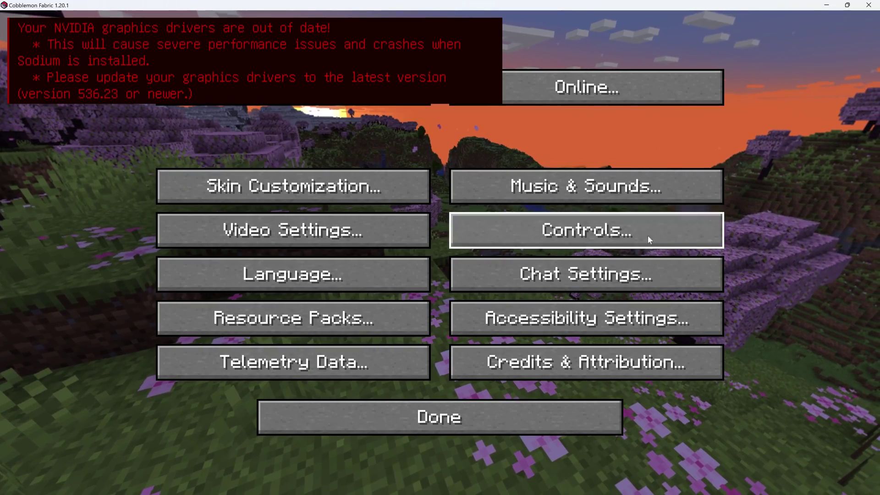
left_click(293, 243)
key("Escape")
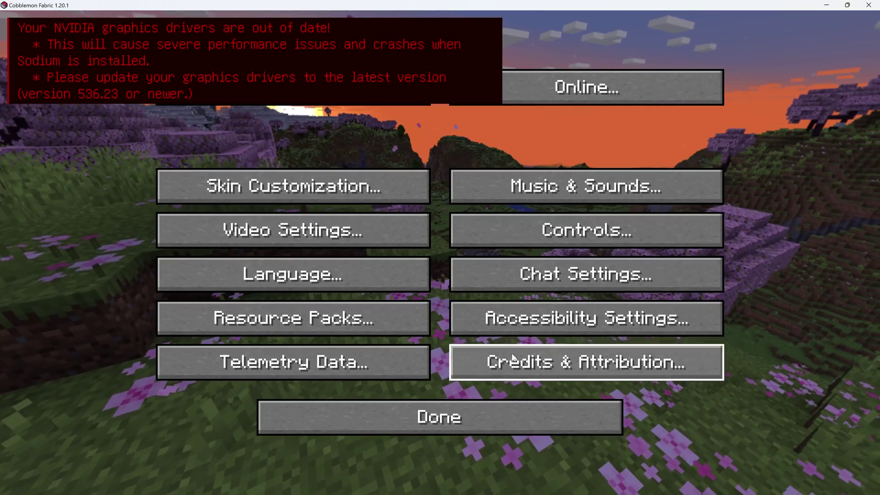
- Turn down a volume slider in the game's Music & Sounds options and quit the game
left_click(586, 185)
left_click_drag(345, 155, 142, 141)
left_click(342, 464)
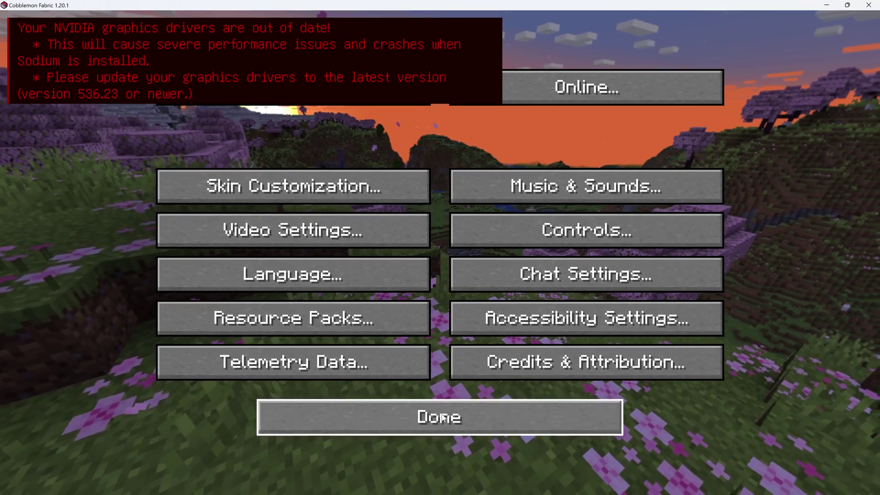
left_click(341, 416)
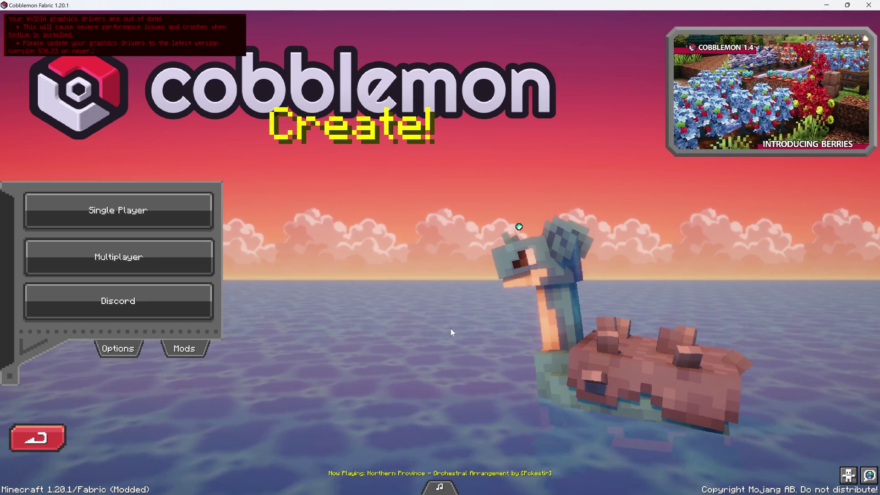
left_click(41, 438)
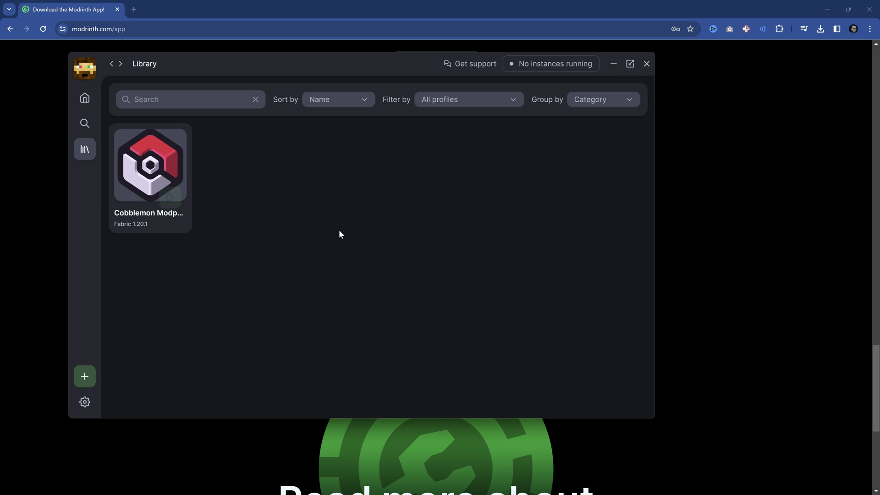
- Set up a new custom instance named My Cool Modpack with the Forge loader and game version 1.20.1
left_click(83, 377)
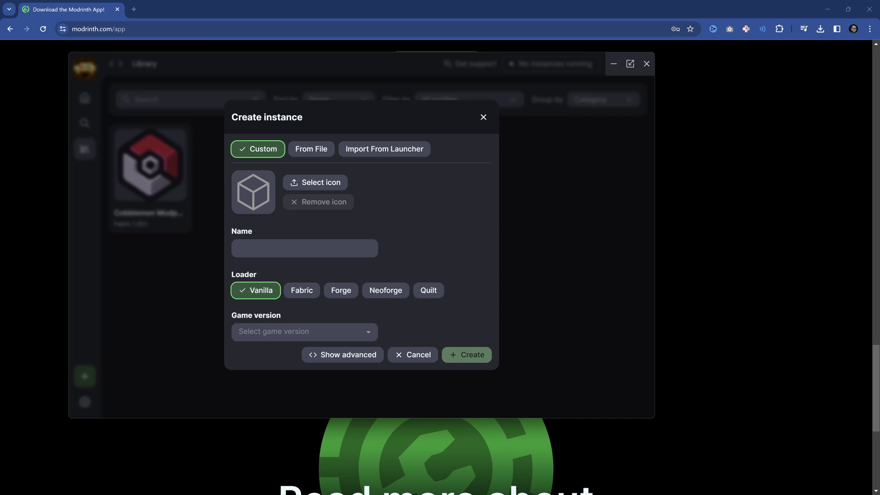
left_click(311, 249)
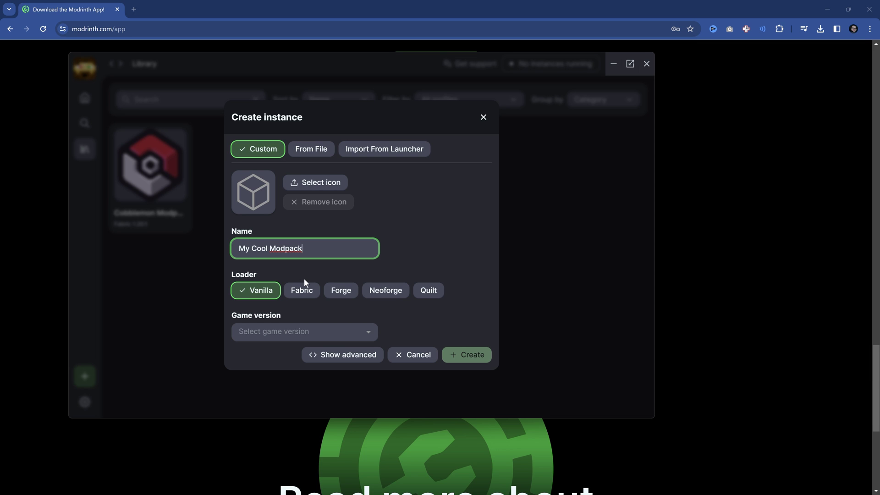
left_click(303, 293)
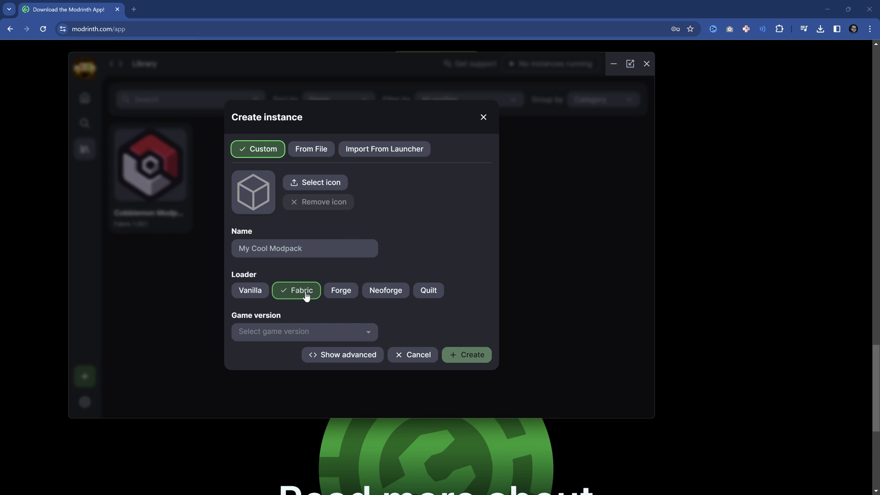
left_click(333, 297)
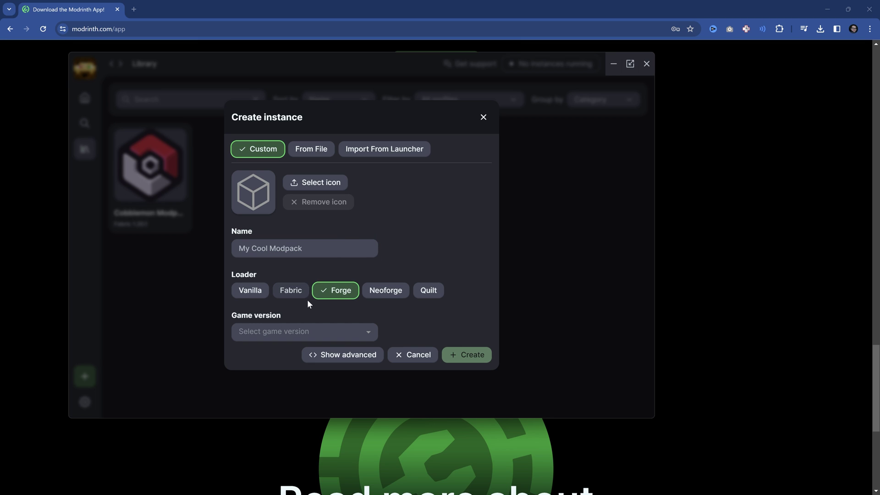
left_click(275, 332)
left_click(257, 271)
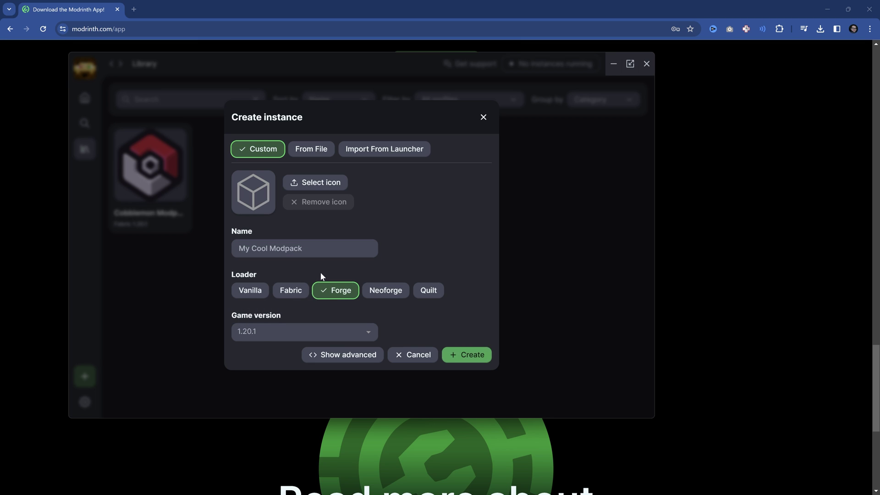
- Choose the other loader version 1.20.1-47.1.3 in the advanced options and create the instance
left_click(350, 355)
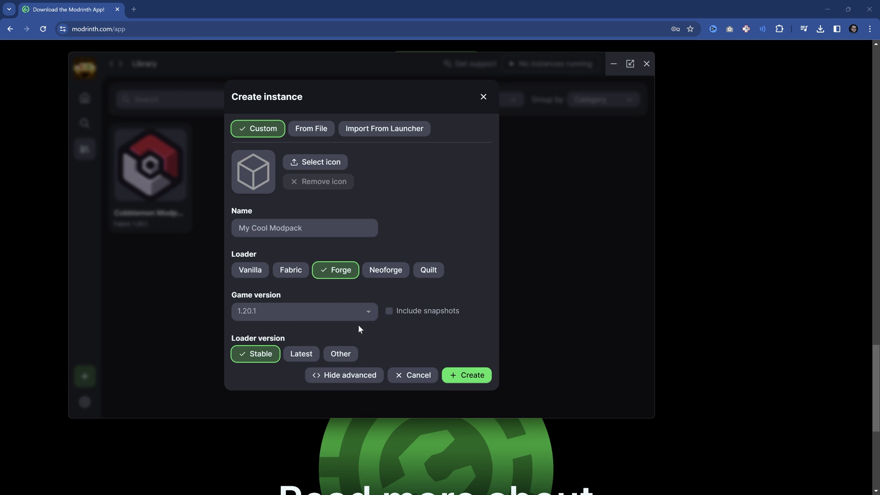
left_click(301, 354)
left_click(340, 354)
left_click(273, 374)
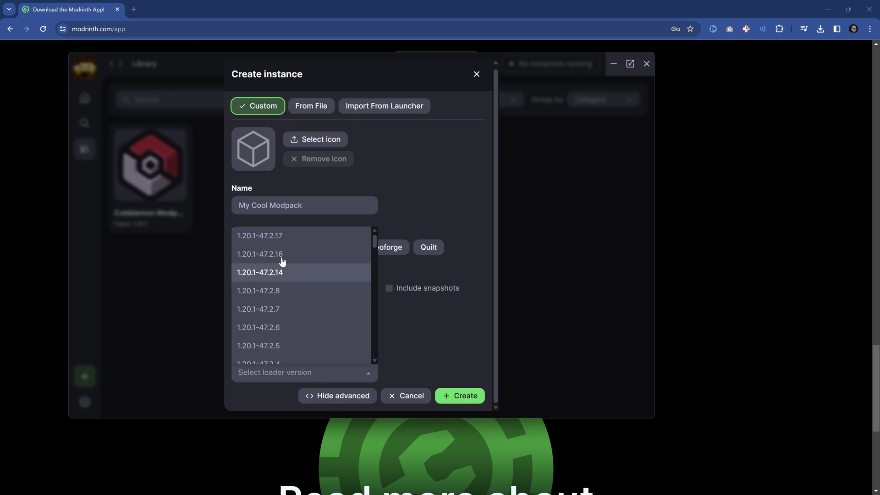
scroll(282, 330, "down", 10)
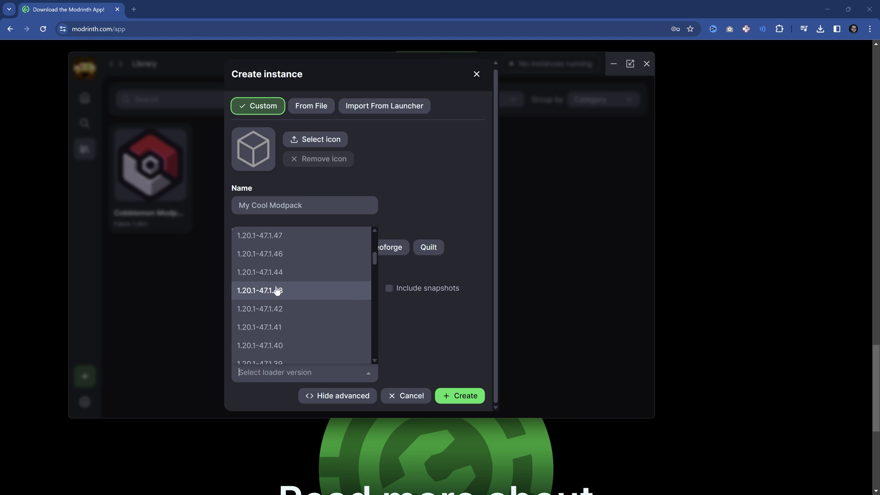
scroll(301, 306, "down", 5)
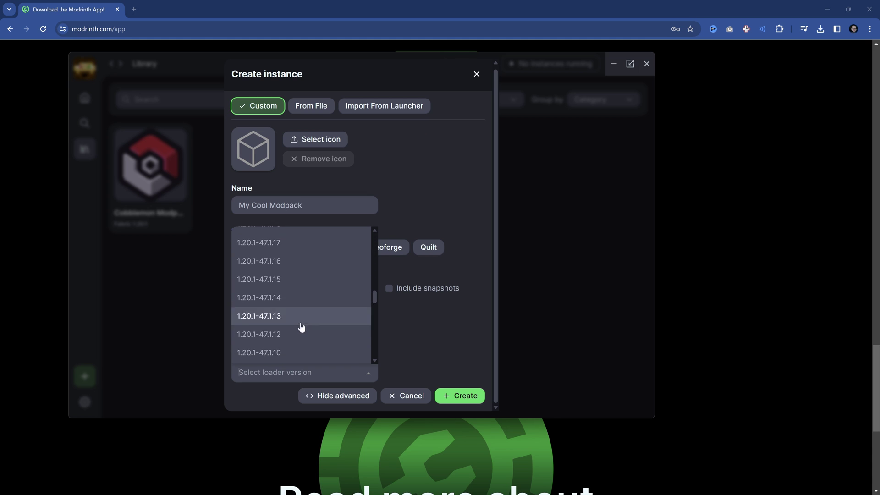
left_click(284, 342)
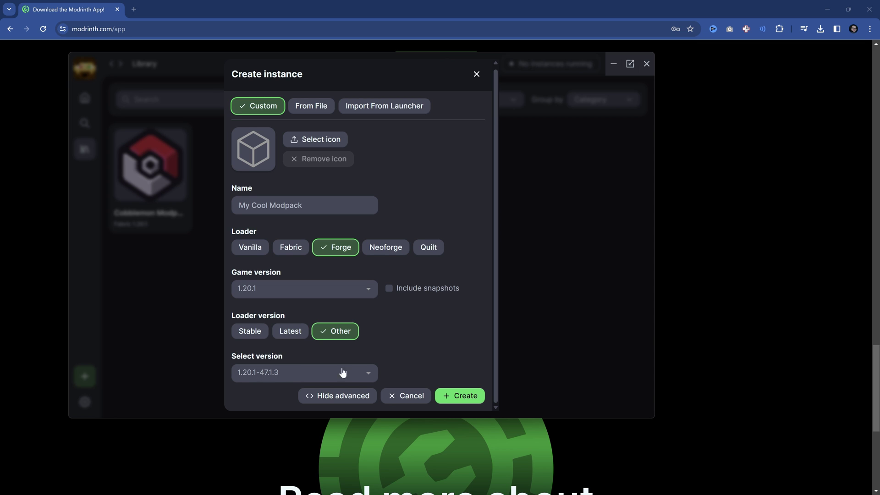
left_click(460, 396)
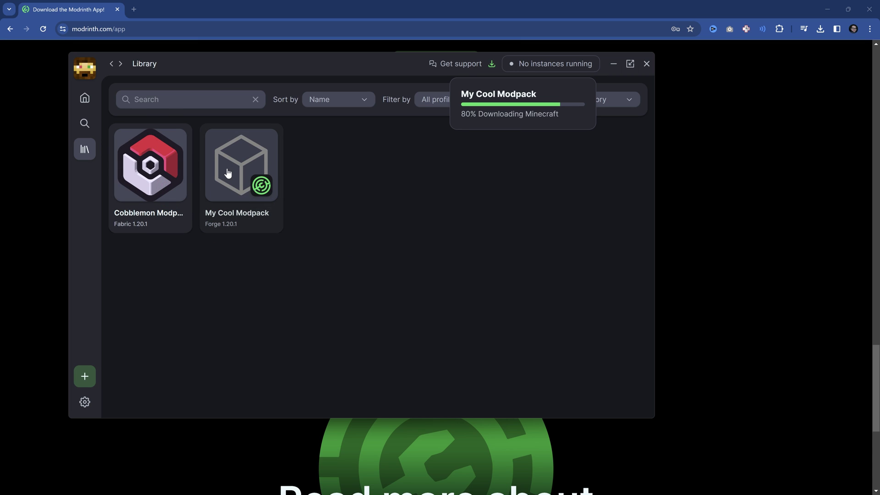
- Browse content for the My Cool Modpack instance, filter mods by the Magic category, and install Waystones
mouse_move(230, 191)
left_click(230, 190)
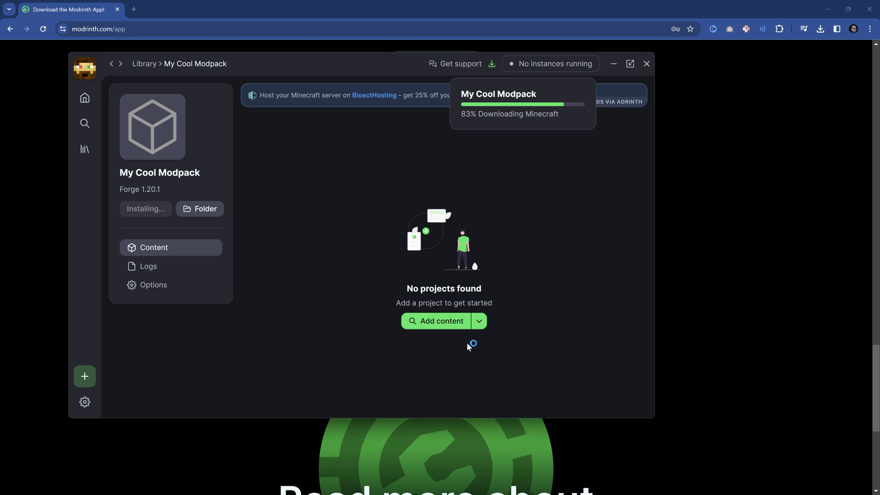
left_click(442, 321)
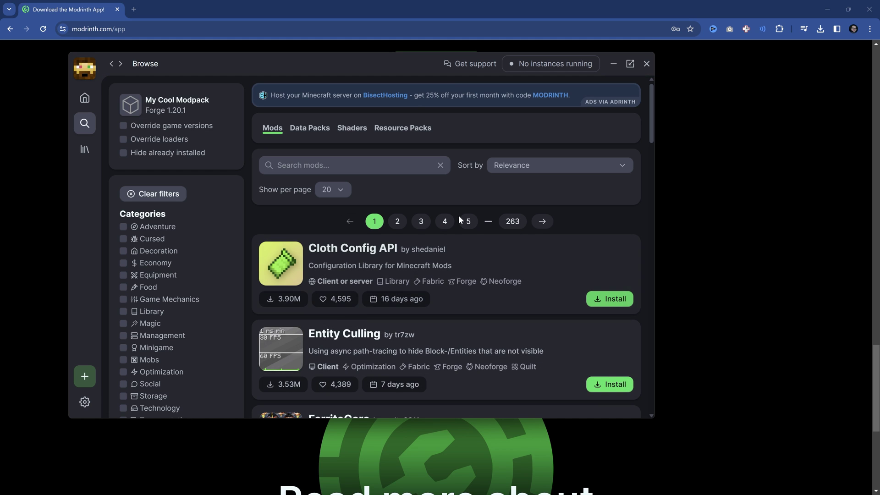
scroll(189, 240, "down", 3)
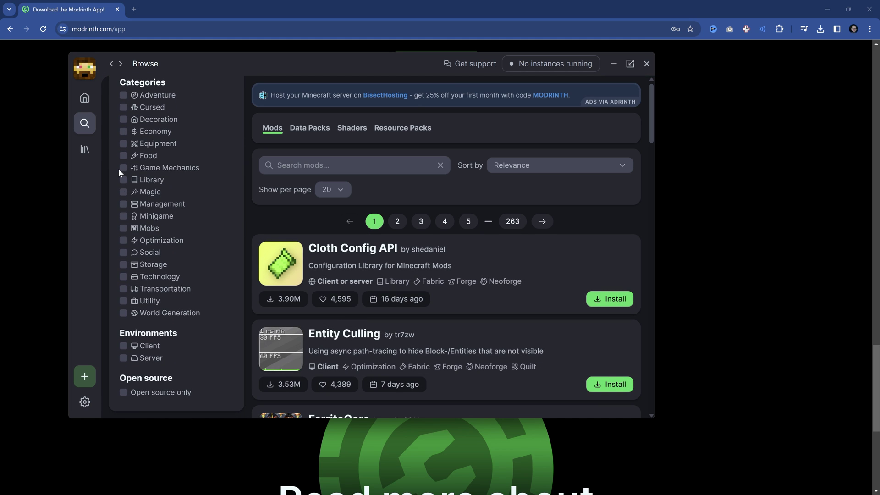
scroll(320, 160, "down", 5)
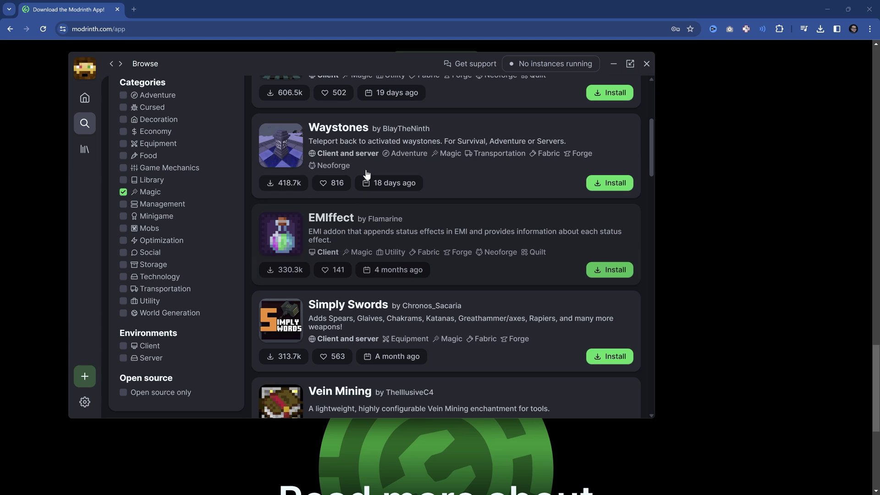
left_click(603, 183)
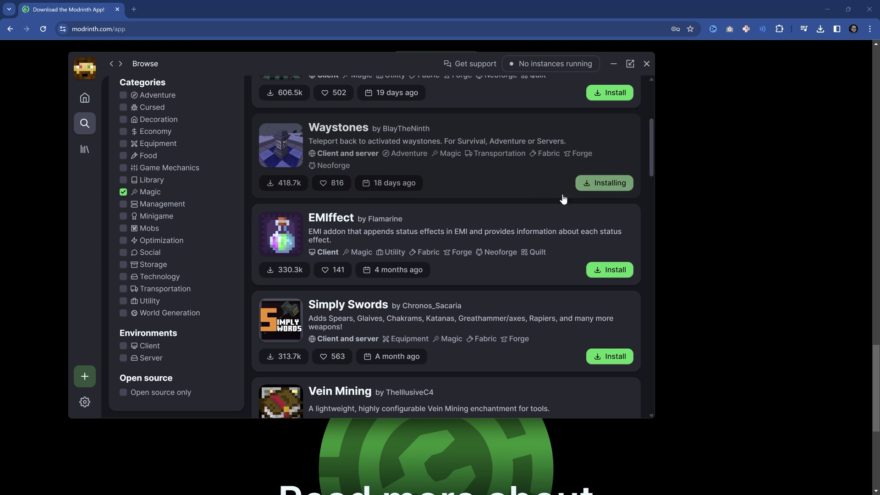
- Add the Vein Mining, Enderman Overhaul and Botania mods to My Cool Modpack
scroll(404, 314, "down", 3)
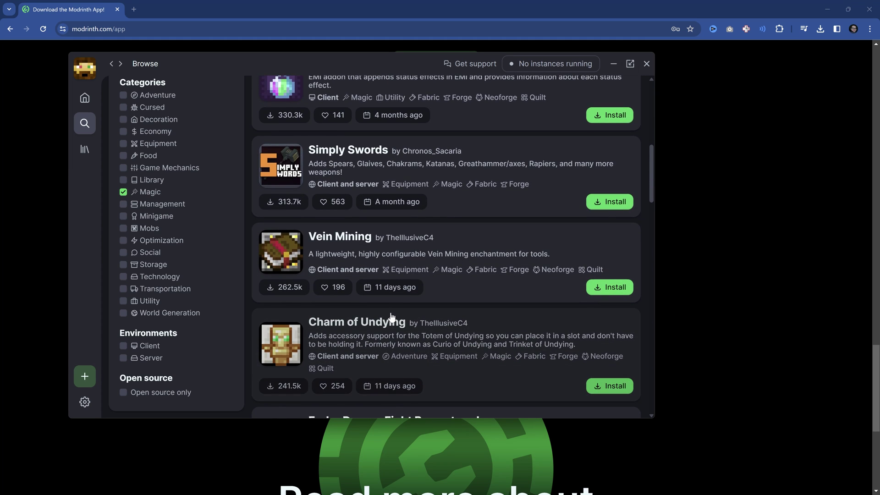
left_click(596, 287)
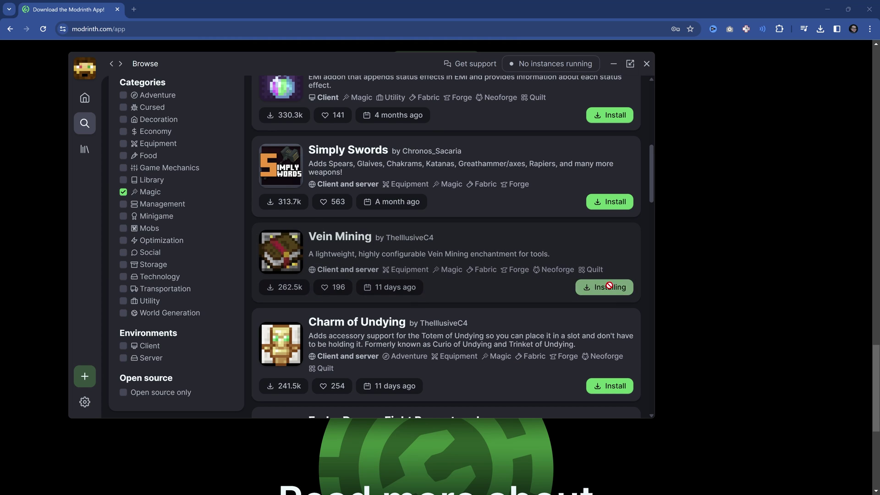
scroll(448, 177, "down", 5)
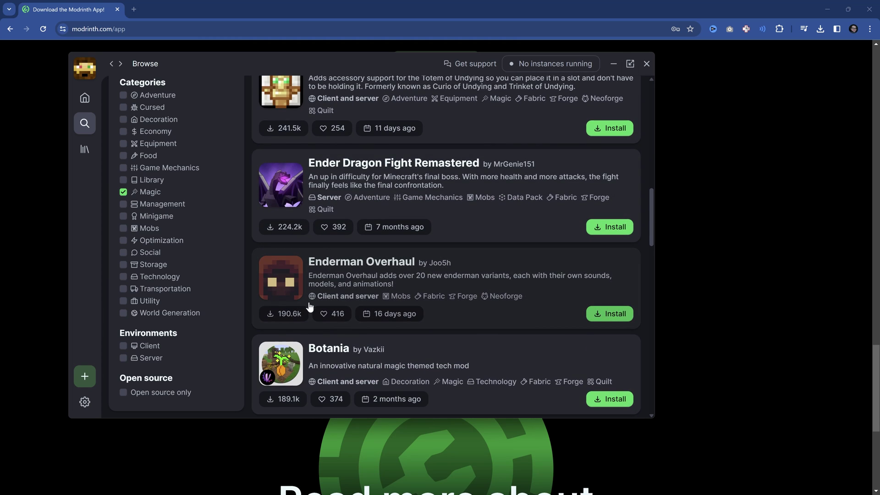
left_click(596, 313)
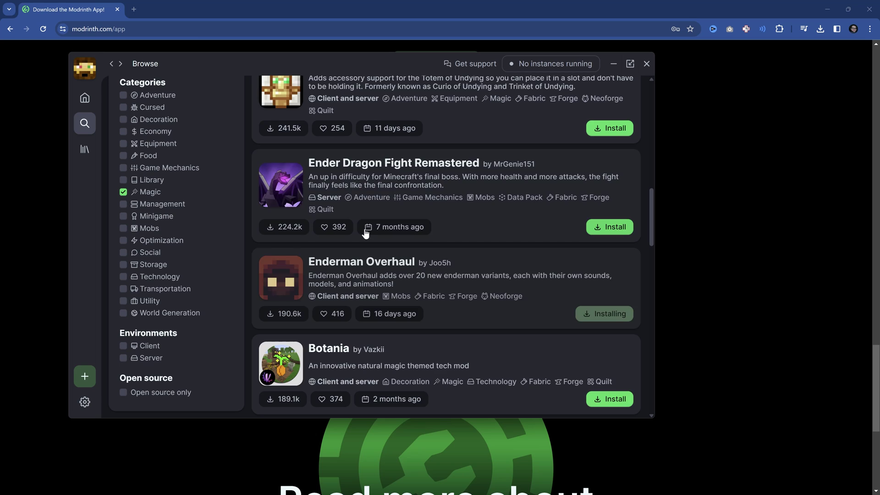
scroll(365, 234, "down", 4)
left_click(594, 195)
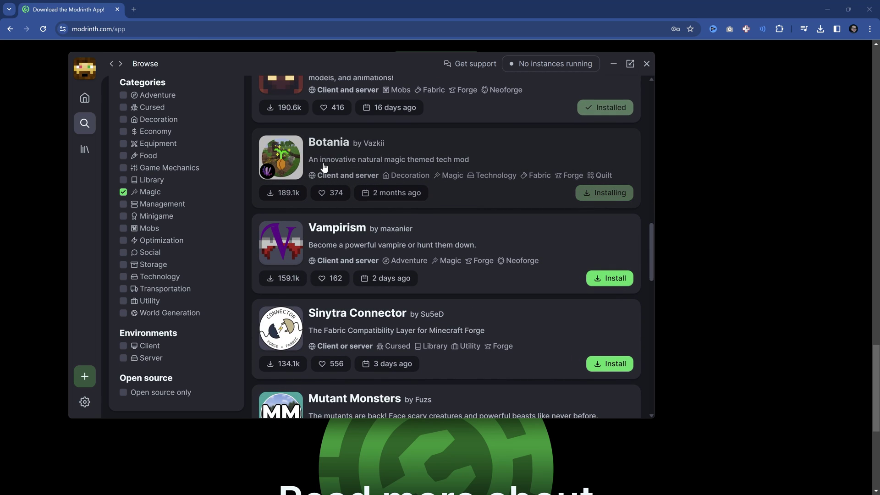
- Find and install the Alex's Caves mod from the Magic-filtered mod list
scroll(357, 184, "down", 10)
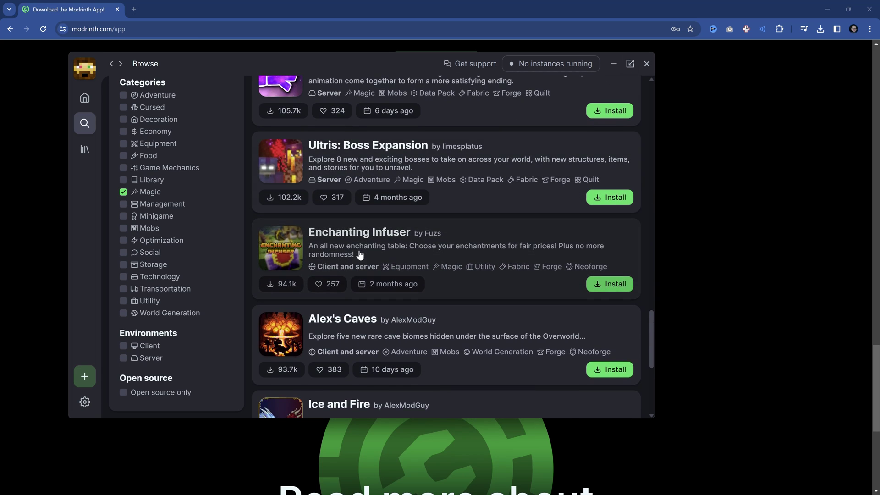
scroll(359, 254, "down", 3)
scroll(329, 190, "up", 1)
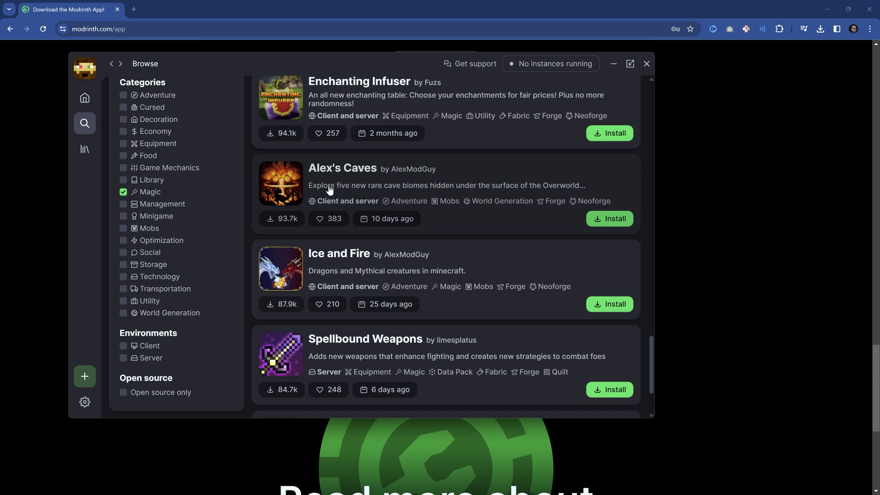
scroll(403, 318, "up", 15)
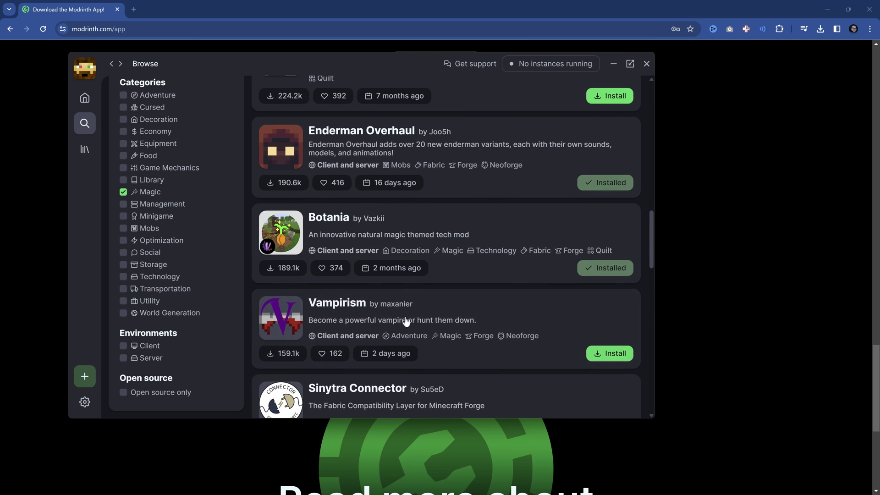
scroll(458, 256, "up", 10)
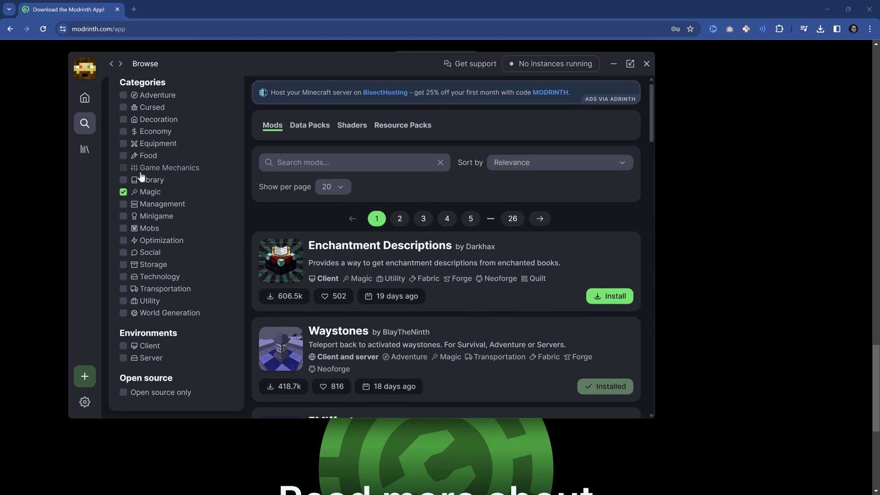
- Open My Cool Modpack from the library and review its full list of installed mods and dependencies
left_click(88, 151)
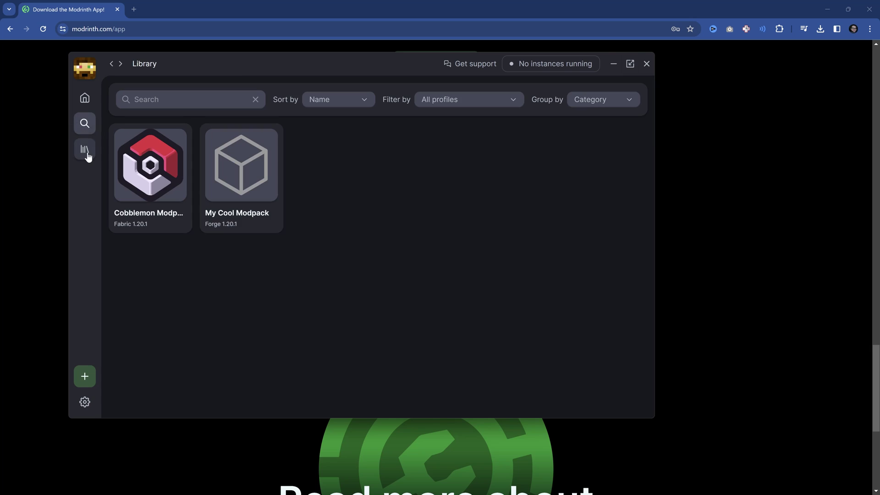
left_click(257, 156)
scroll(329, 261, "down", 8)
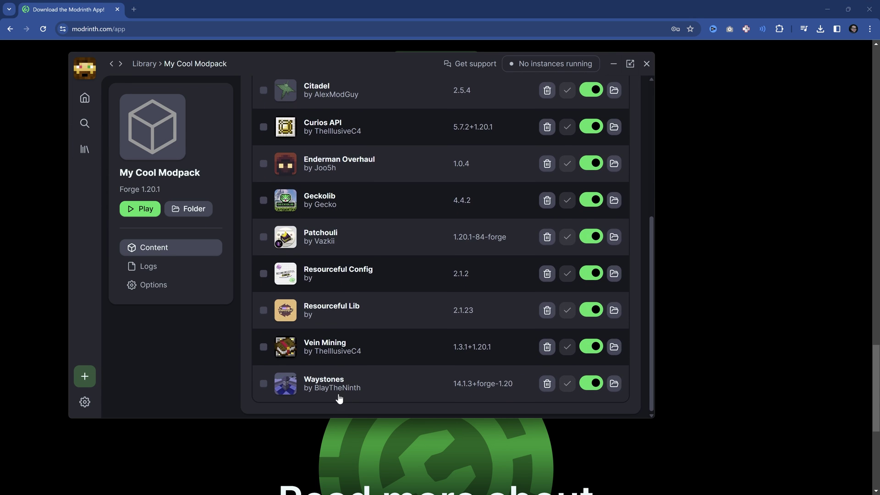
scroll(391, 393, "up", 8)
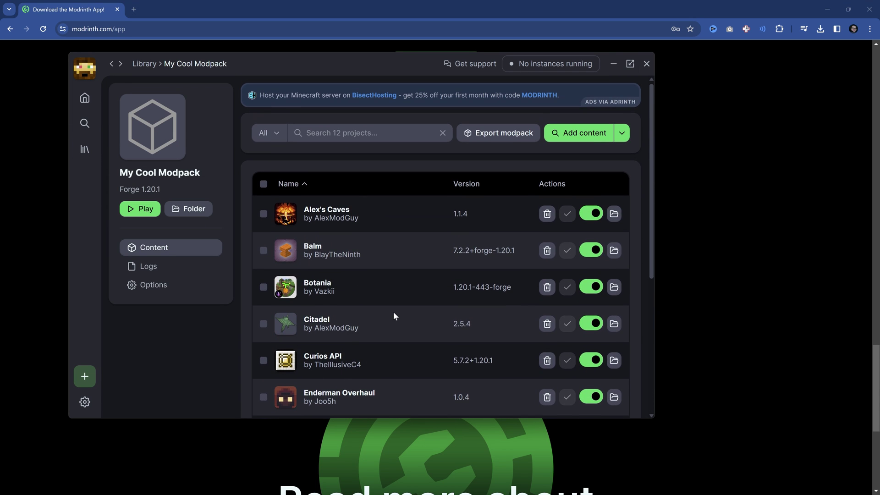
scroll(380, 280, "down", 1)
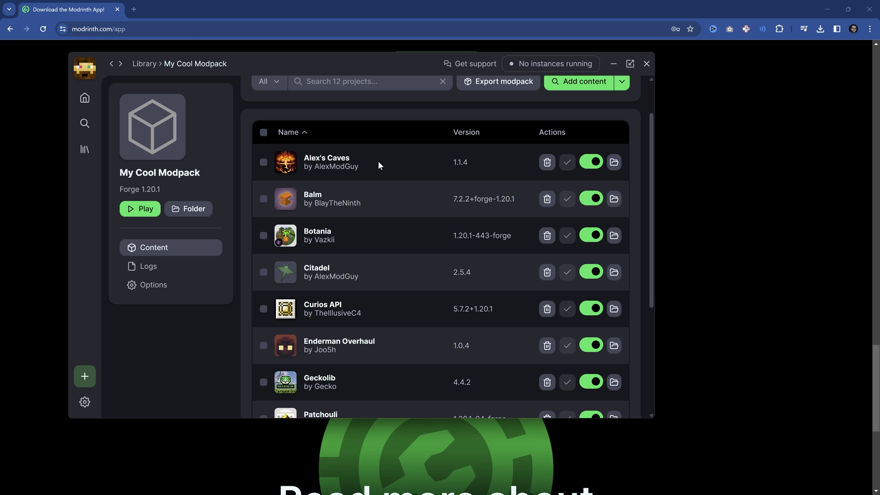
scroll(345, 238, "down", 3)
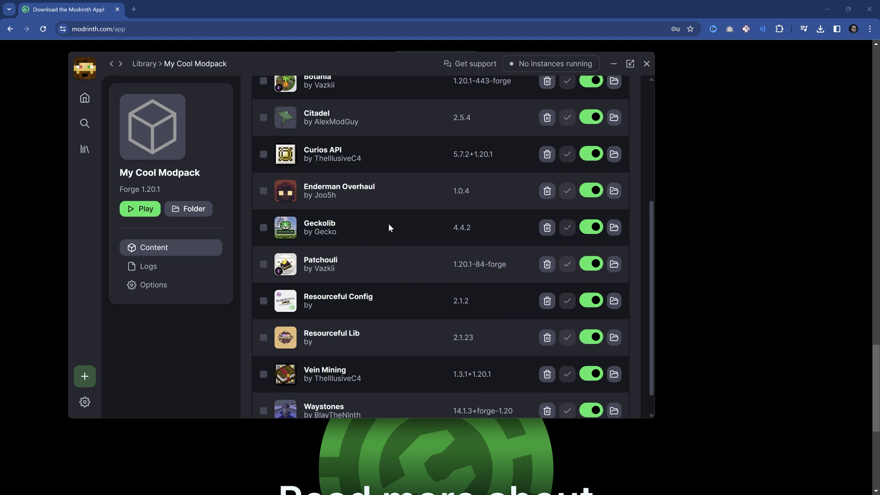
scroll(403, 279, "up", 3)
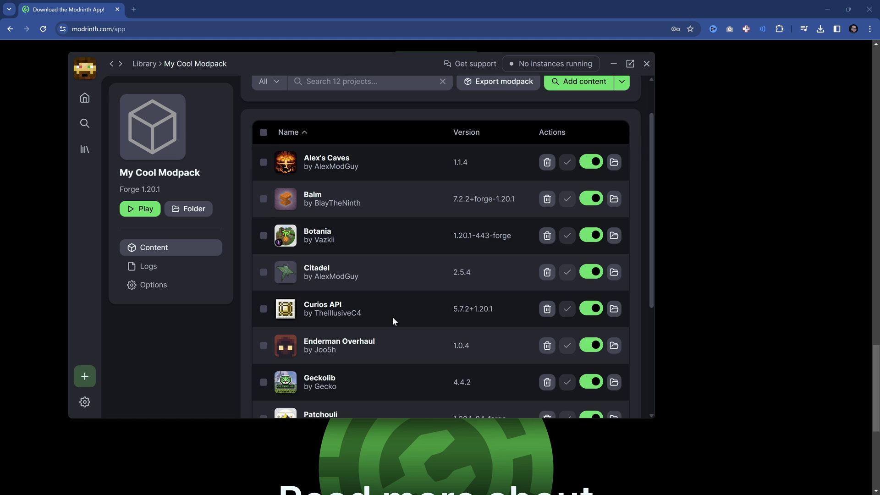
scroll(393, 321, "up", 1)
scroll(392, 320, "down", 5)
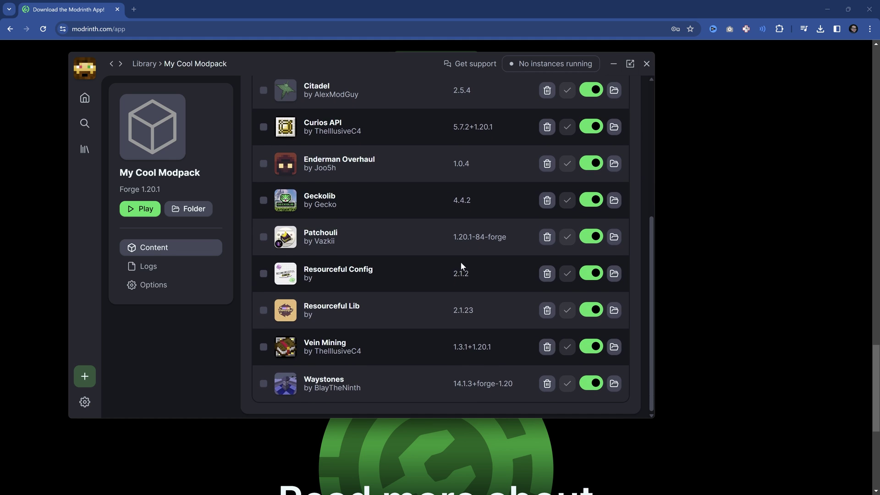
scroll(383, 257, "up", 5)
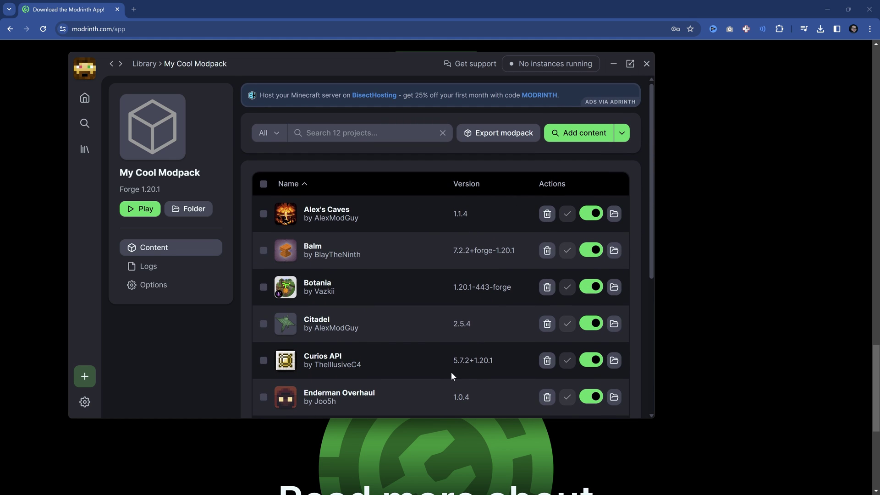
- Launch My Cool Modpack and look through the loaded mods in the game's Mods screen, including Enderman Overhaul and Resourcefulconfig
left_click(140, 209)
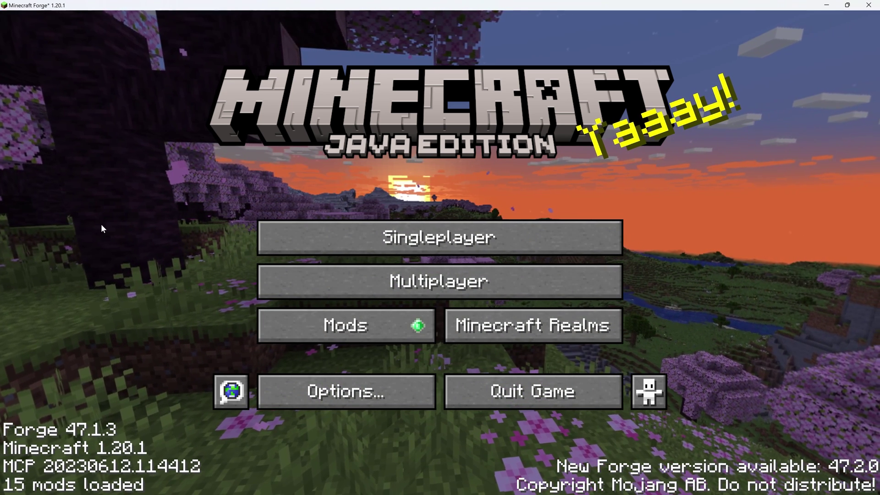
left_click(282, 323)
left_click(125, 148)
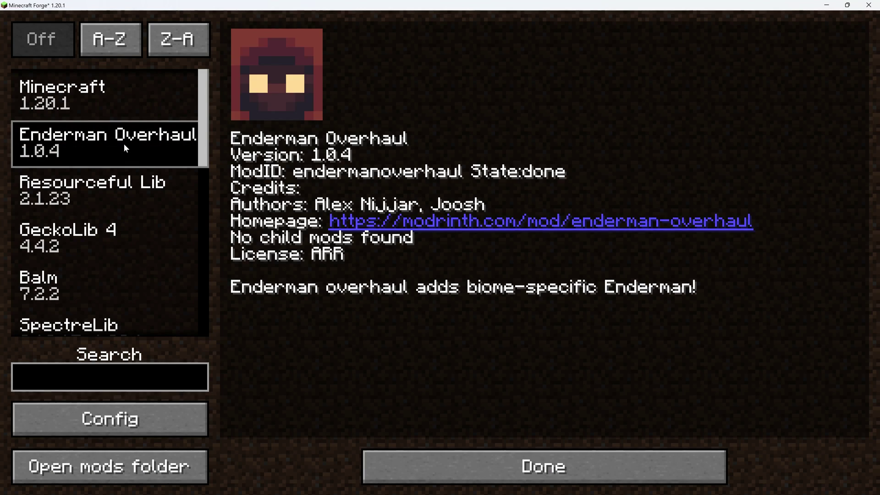
left_click(106, 188)
left_click(106, 326)
scroll(106, 188, "down", 7)
left_click(89, 280)
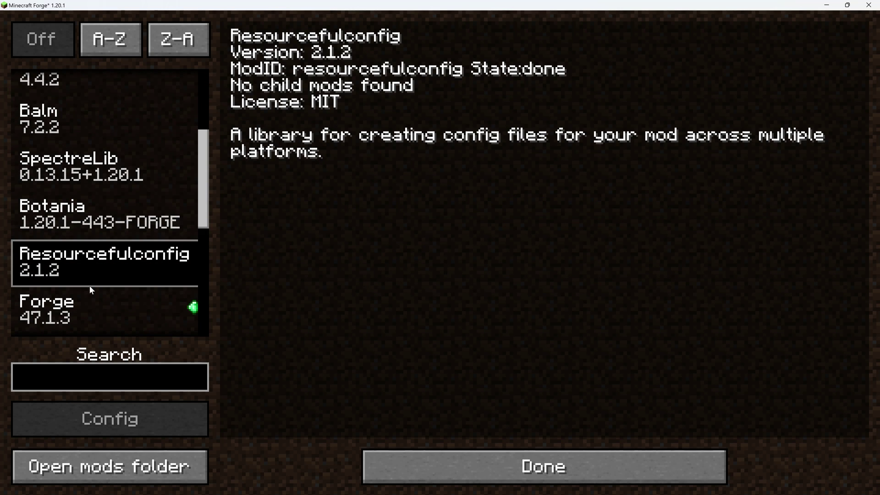
scroll(87, 257, "down", 5)
left_click(421, 475)
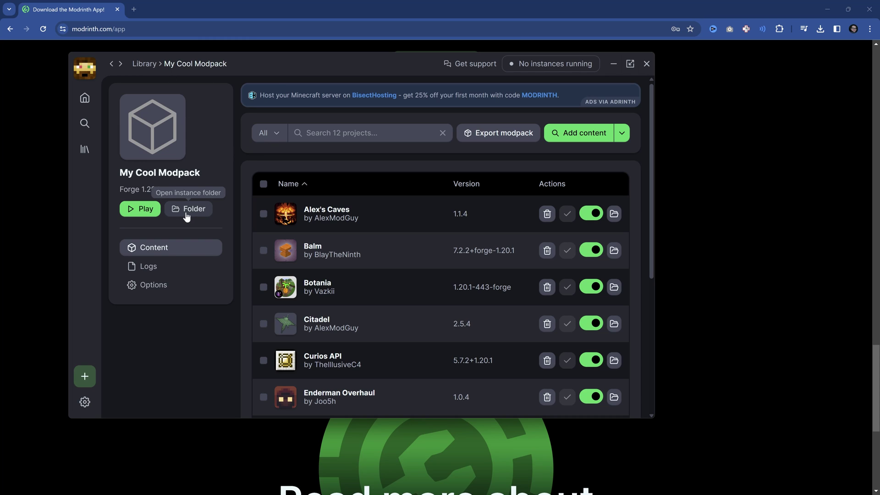
- Open the My Cool Modpack instance folder and check the app directory path in the launcher settings
left_click(187, 214)
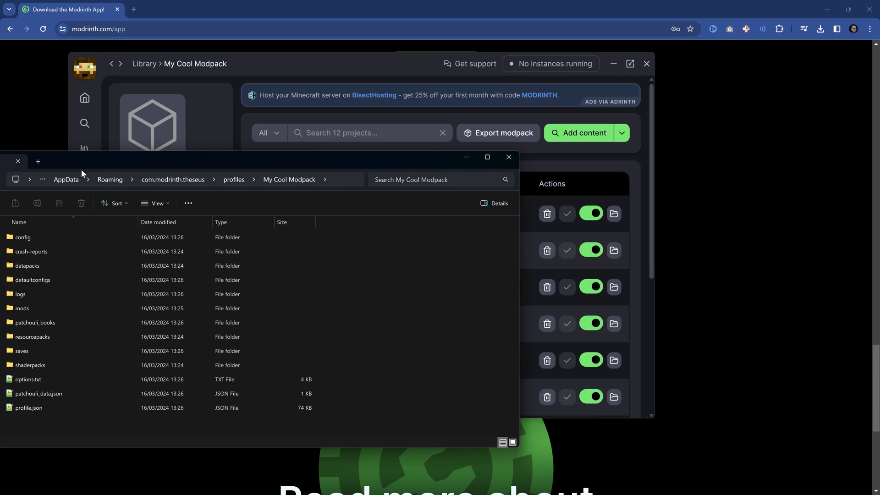
left_click(206, 91)
left_click(85, 401)
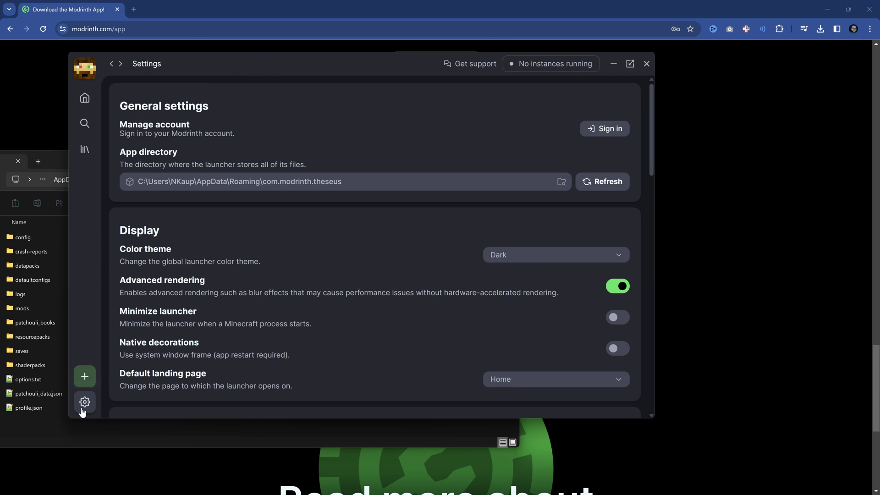
left_click(147, 182)
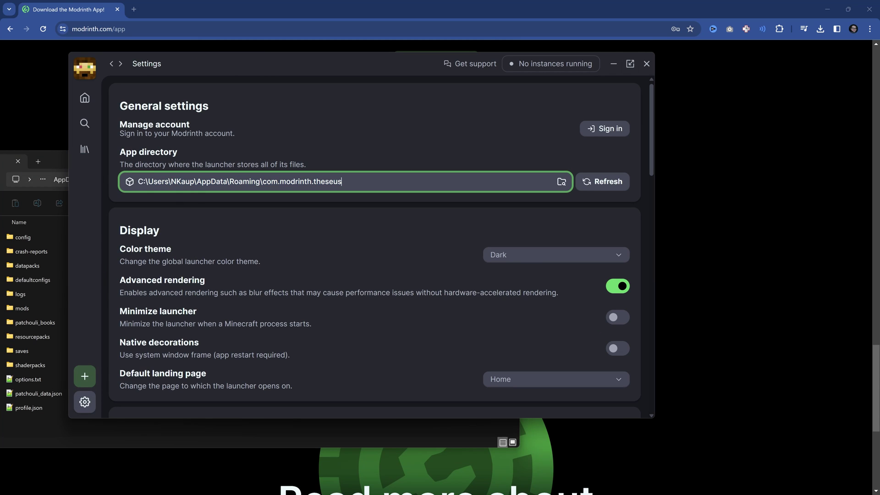
- Review the launcher settings from the app directory through the display, Java, hooks and window size options, and return to the instance library
left_click_drag(342, 182, 267, 182)
left_click_drag(203, 164, 307, 164)
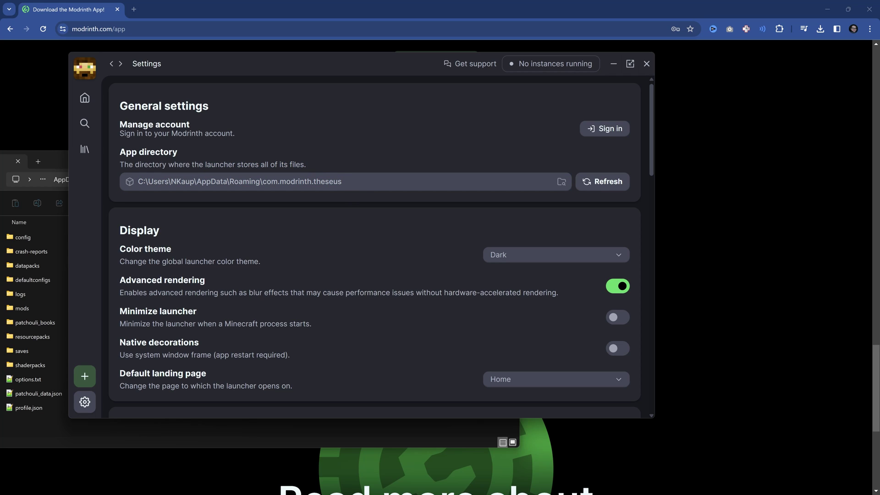
triple_click(238, 181)
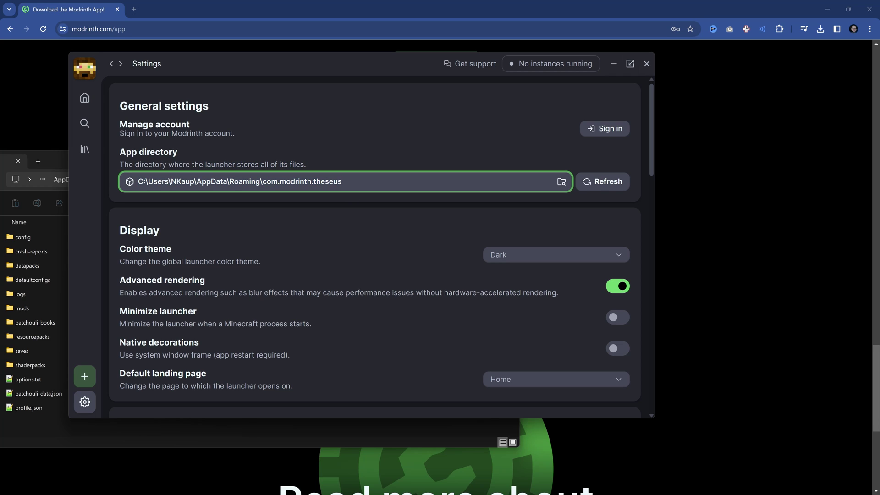
scroll(147, 321, "down", 2)
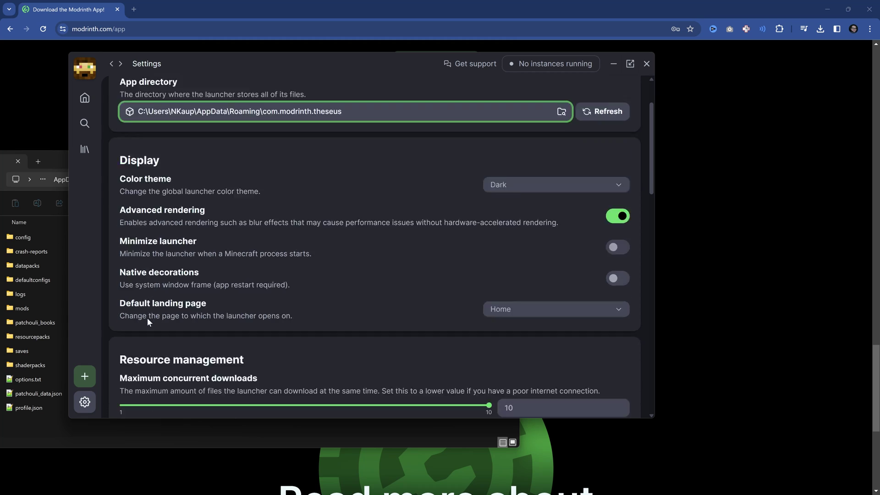
scroll(147, 318, "down", 10)
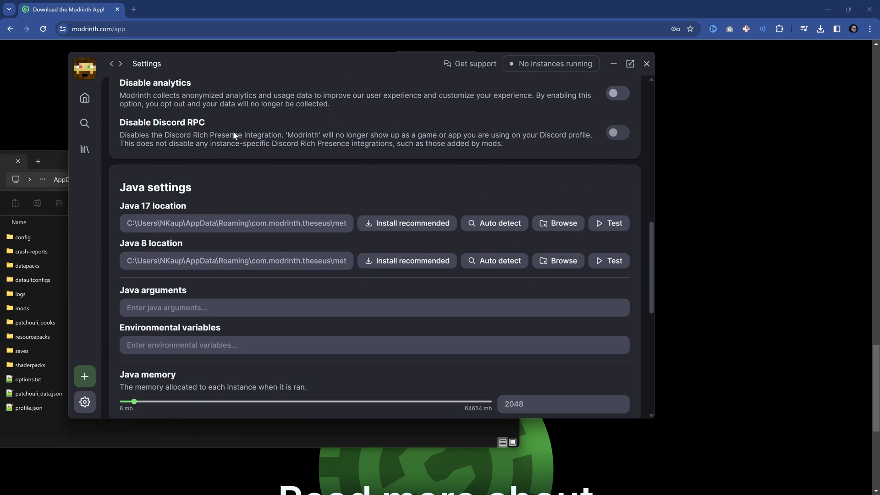
scroll(210, 172, "down", 10)
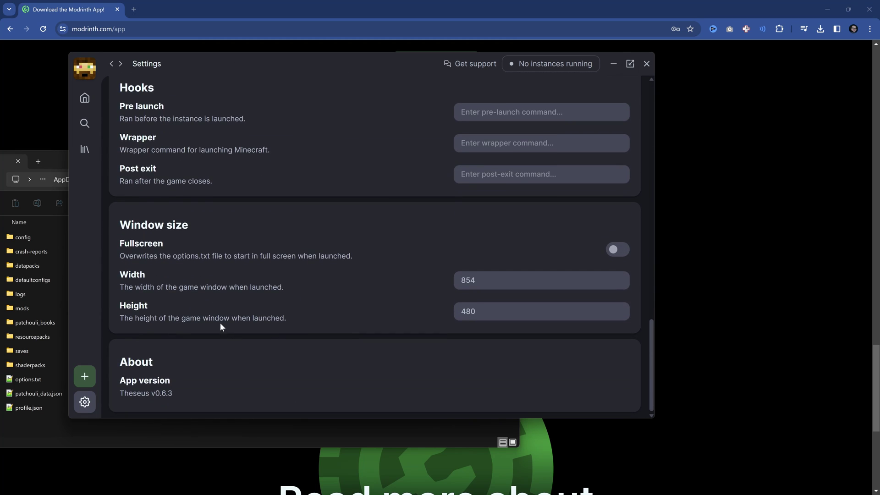
scroll(200, 365, "up", 5)
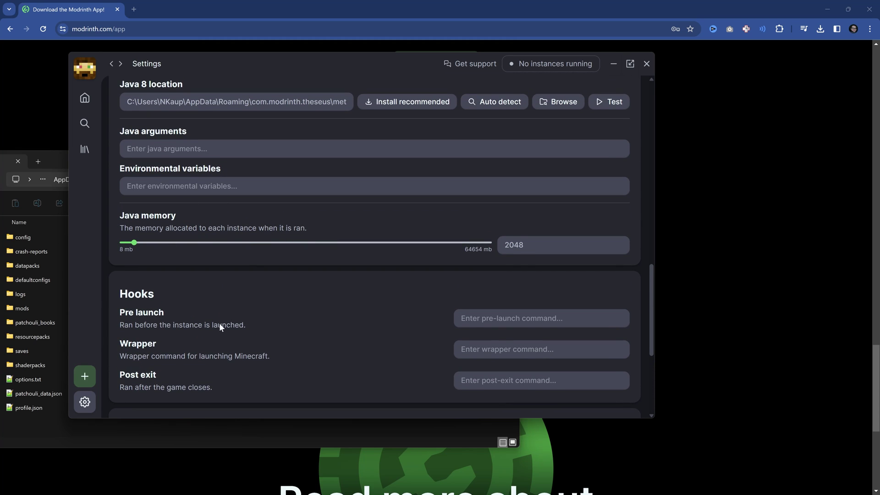
scroll(197, 381, "up", 15)
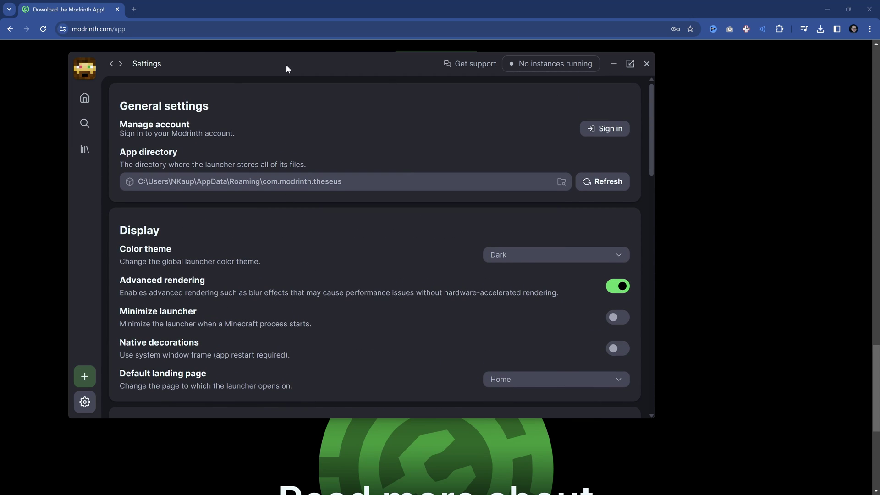
left_click(85, 149)
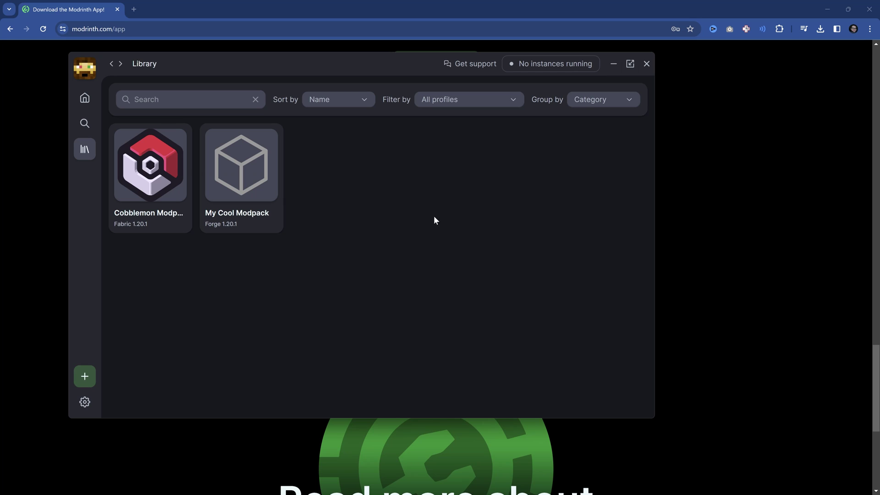